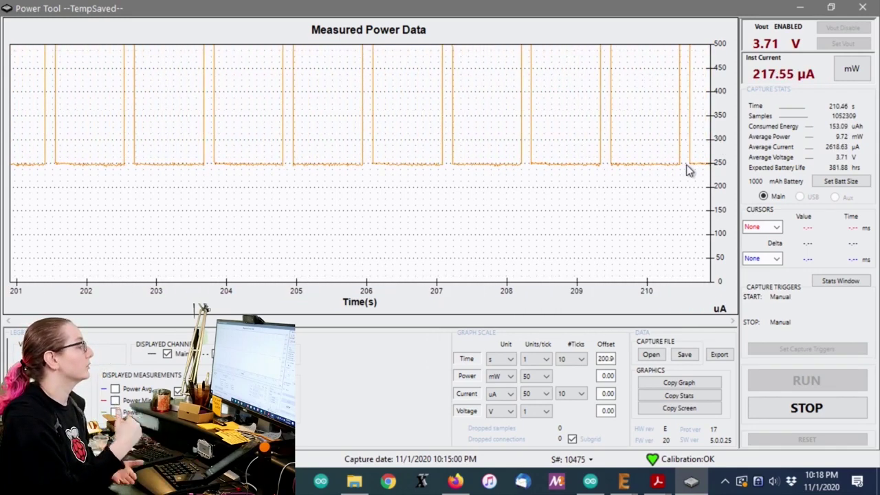
Switch to Acrobat Reader, review the first page of the AP2112 datasheet, and return to the Power Tool capture.
{"action": "left_click", "coordinate": [657, 481]}
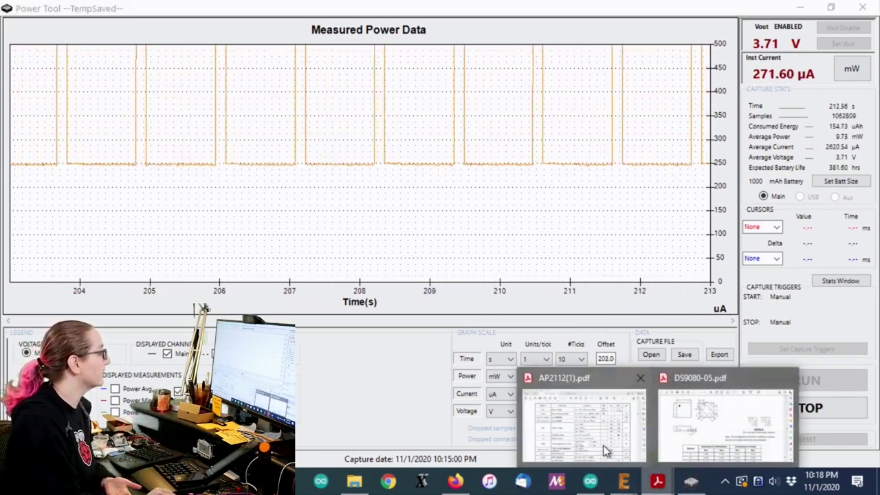
{"action": "left_click", "coordinate": [584, 423]}
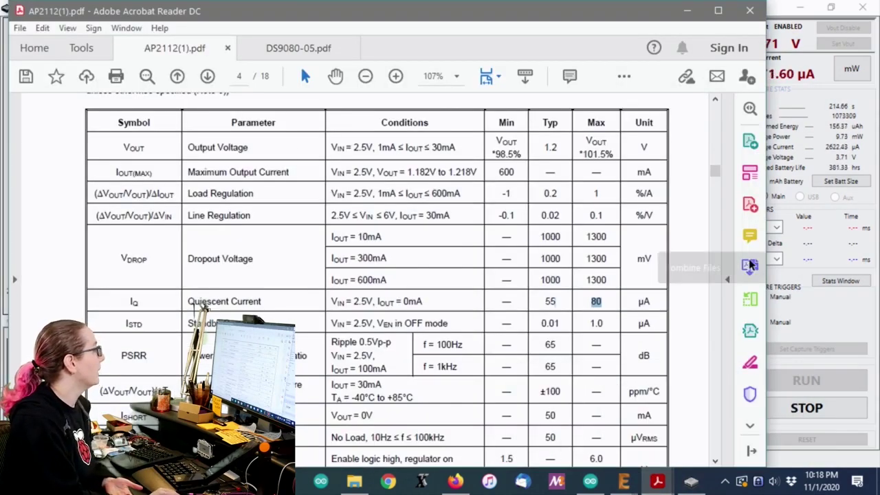
{"action": "left_click_drag", "start_coordinate": [715, 172], "coordinate": [716, 105]}
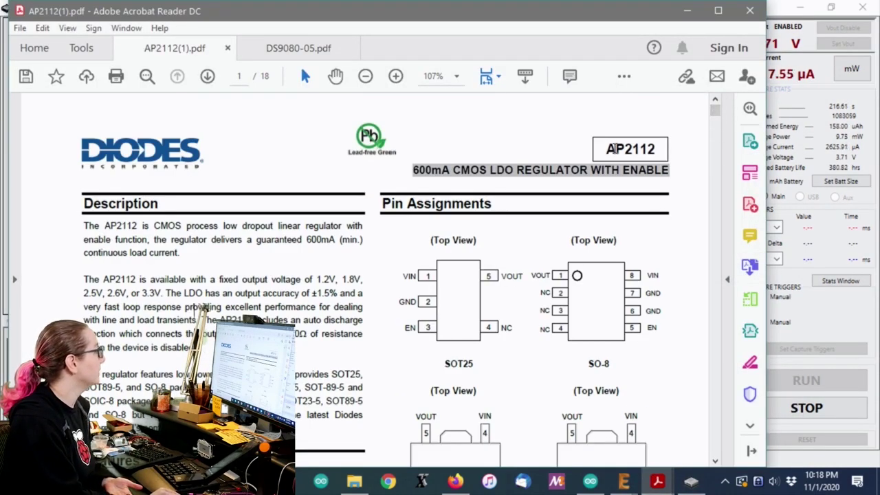
{"action": "scroll", "coordinate": [674, 212], "scroll_direction": "down", "scroll_amount": 3}
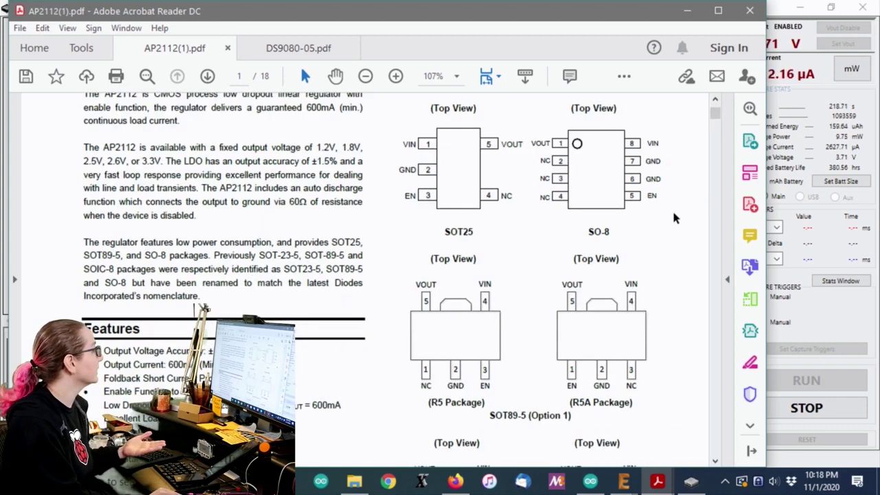
{"action": "scroll", "coordinate": [676, 212], "scroll_direction": "up", "scroll_amount": 2}
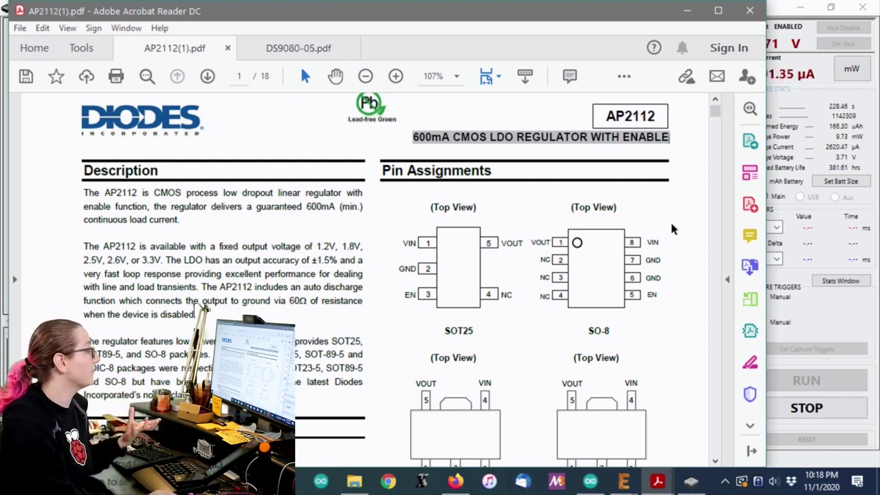
{"action": "left_click", "coordinate": [691, 485]}
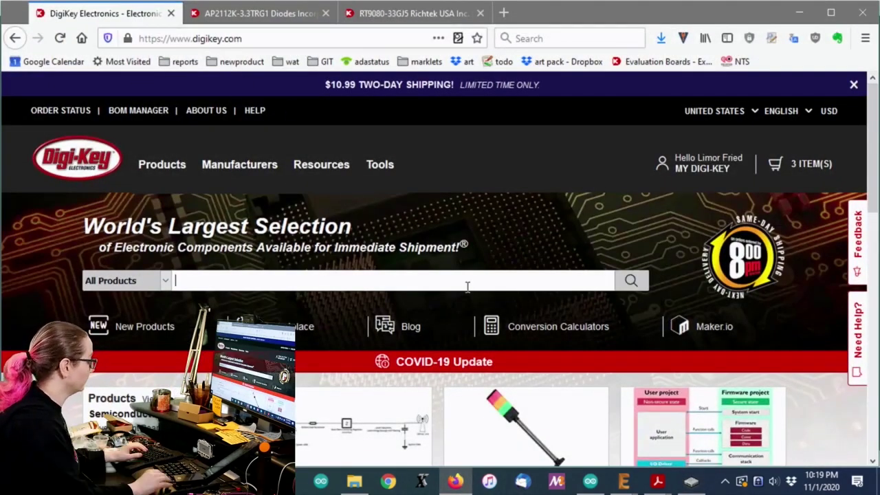
Search all Digi-Key products for "voltage regulator".
{"action": "key", "text": "BackSpace"}
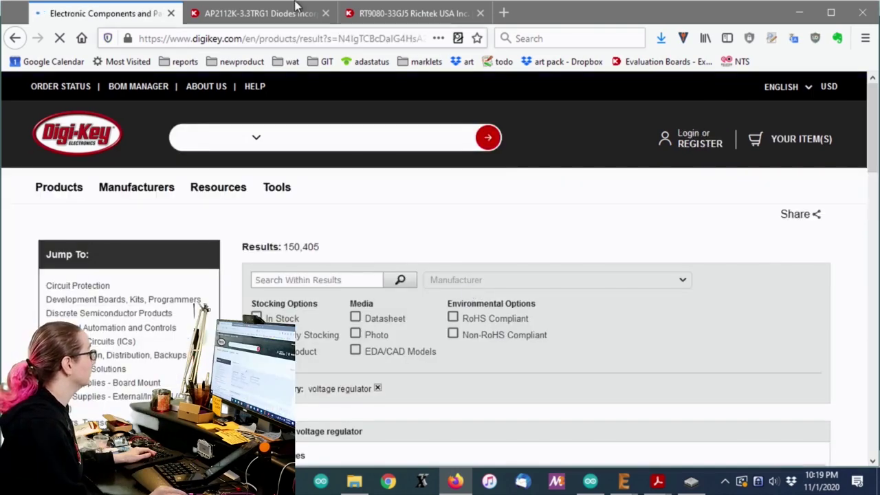
Examine the product attributes and pricing on the AP2112K-3.3TRG1 product page.
{"action": "left_click", "coordinate": [303, 13]}
{"action": "scroll", "coordinate": [495, 217], "scroll_direction": "up", "scroll_amount": 3}
{"action": "scroll", "coordinate": [495, 217], "scroll_direction": "up", "scroll_amount": 6}
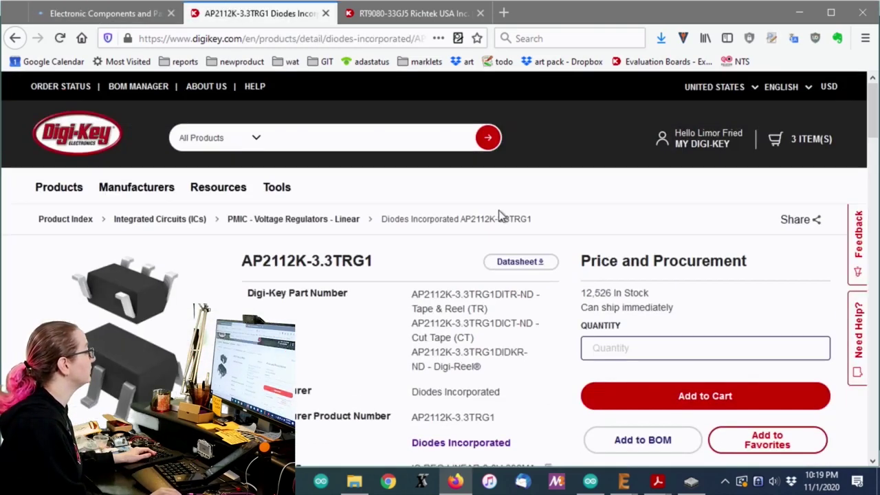
{"action": "scroll", "coordinate": [500, 213], "scroll_direction": "down", "scroll_amount": 1}
{"action": "scroll", "coordinate": [500, 210], "scroll_direction": "down", "scroll_amount": 2}
{"action": "scroll", "coordinate": [500, 209], "scroll_direction": "down", "scroll_amount": 8}
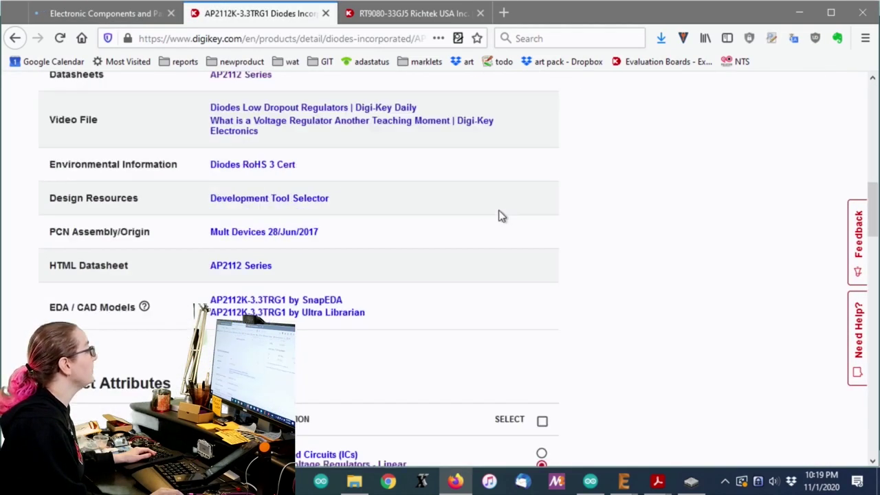
{"action": "scroll", "coordinate": [538, 244], "scroll_direction": "down", "scroll_amount": 4}
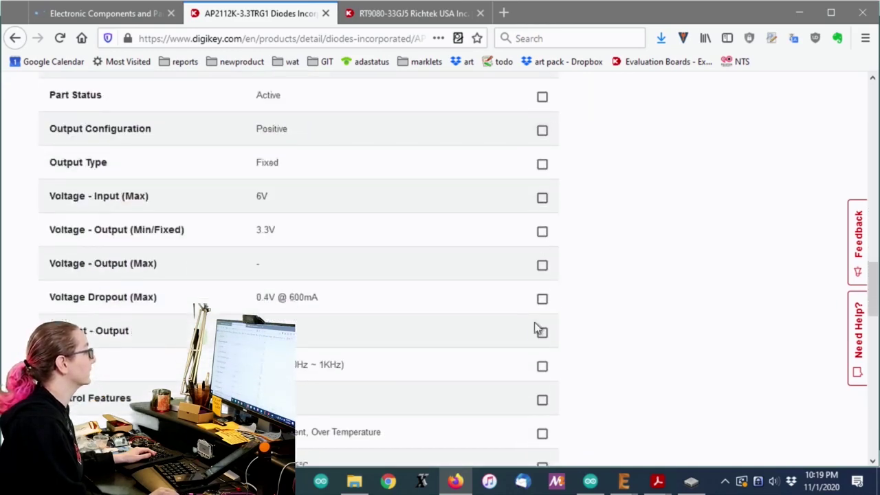
{"action": "scroll", "coordinate": [562, 233], "scroll_direction": "down", "scroll_amount": 2}
{"action": "scroll", "coordinate": [520, 447], "scroll_direction": "down", "scroll_amount": 3}
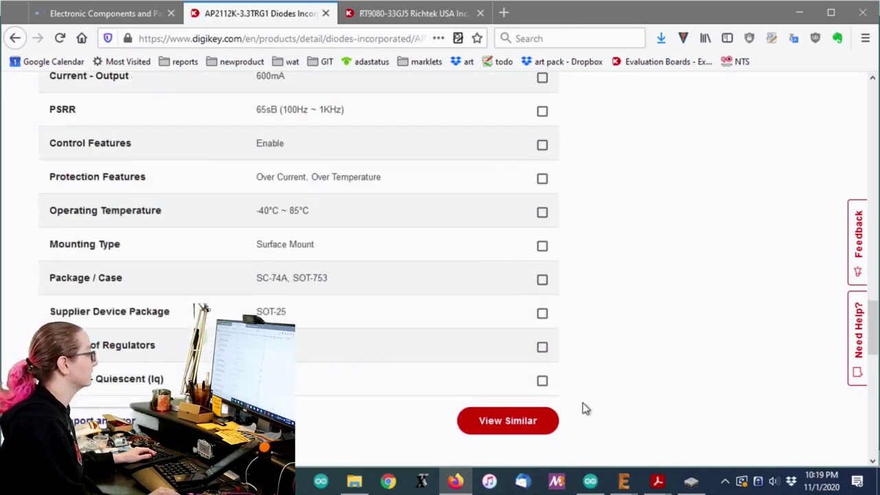
{"action": "scroll", "coordinate": [618, 180], "scroll_direction": "up", "scroll_amount": 11}
{"action": "scroll", "coordinate": [720, 184], "scroll_direction": "up", "scroll_amount": 8}
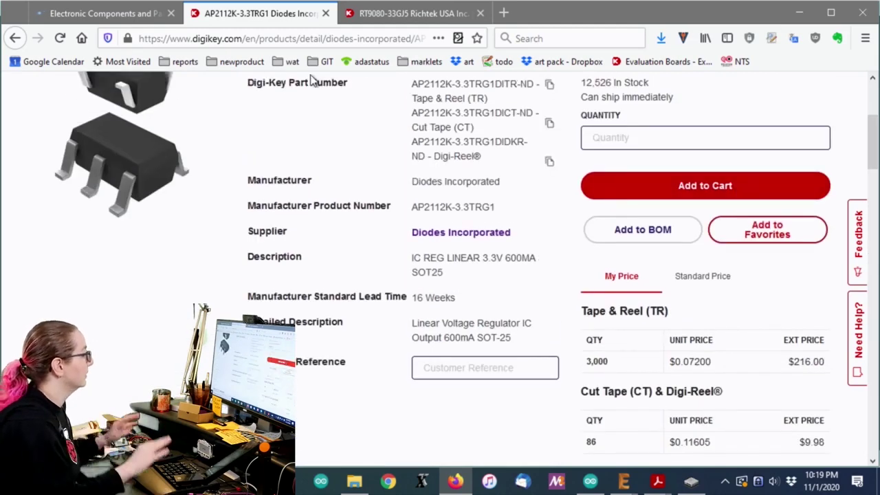
Return to the voltage regulator search results and open the PMIC - Voltage Regulators - Linear category.
{"action": "left_click", "coordinate": [73, 17]}
{"action": "scroll", "coordinate": [461, 181], "scroll_direction": "down", "scroll_amount": 1}
{"action": "scroll", "coordinate": [462, 181], "scroll_direction": "down", "scroll_amount": 3}
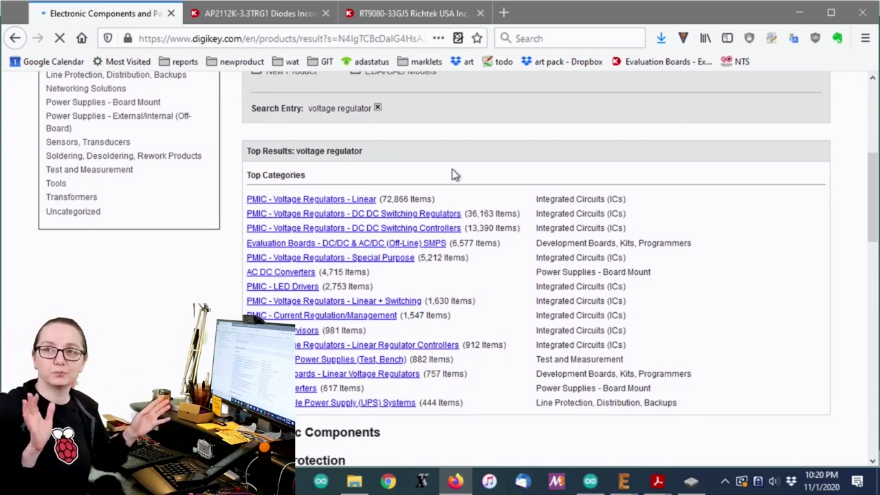
{"action": "left_click", "coordinate": [292, 202]}
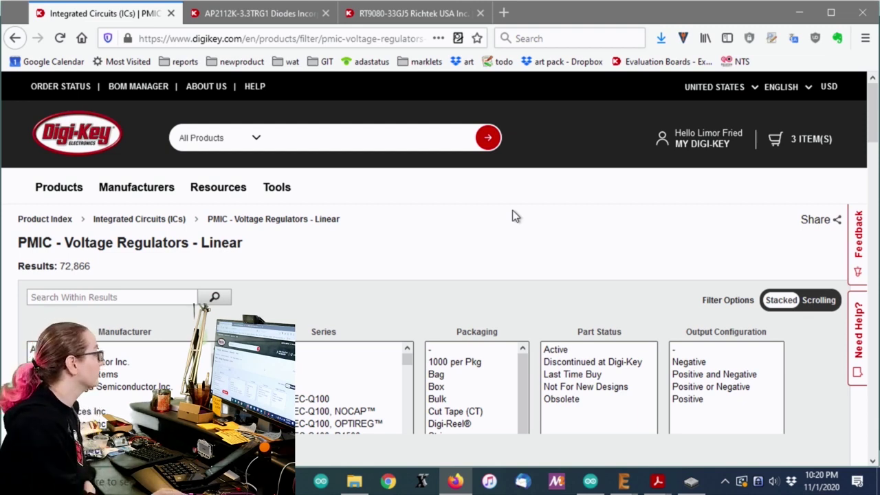
Filter the linear regulators to Part Status Active and apply the filter.
{"action": "scroll", "coordinate": [527, 201], "scroll_direction": "down", "scroll_amount": 2}
{"action": "left_click", "coordinate": [588, 210]}
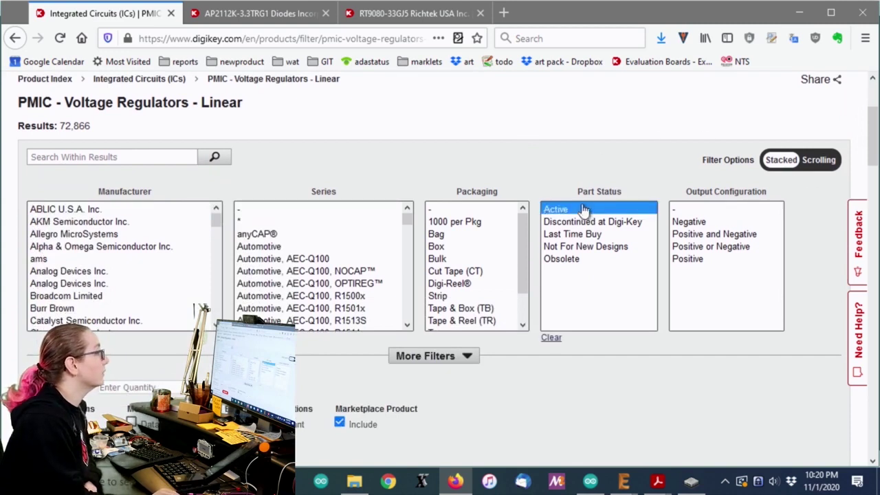
{"action": "scroll", "coordinate": [560, 173], "scroll_direction": "down", "scroll_amount": 1}
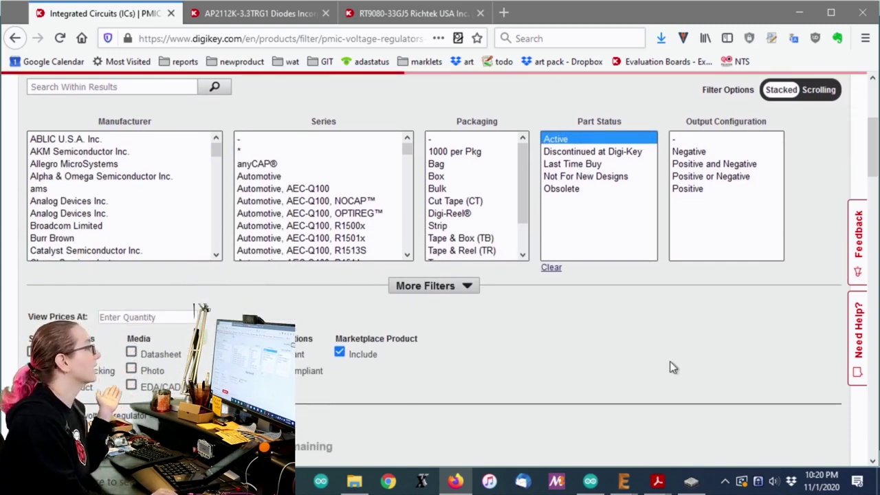
{"action": "scroll", "coordinate": [450, 327], "scroll_direction": "up", "scroll_amount": 2}
{"action": "scroll", "coordinate": [451, 327], "scroll_direction": "down", "scroll_amount": 4}
{"action": "scroll", "coordinate": [450, 324], "scroll_direction": "up", "scroll_amount": 2}
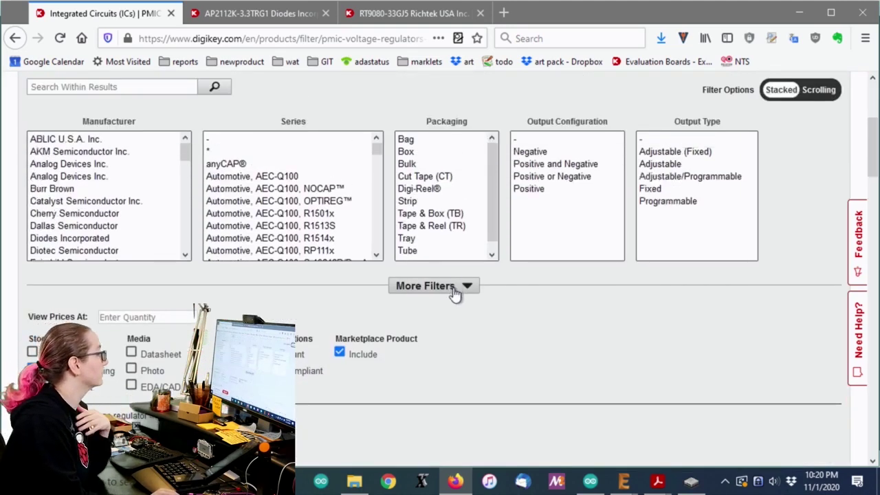
Expand the additional filters and limit Output Type to "-", Adjustable (Fixed) and Fixed.
{"action": "left_click", "coordinate": [454, 287]}
{"action": "scroll", "coordinate": [784, 230], "scroll_direction": "down", "scroll_amount": 1}
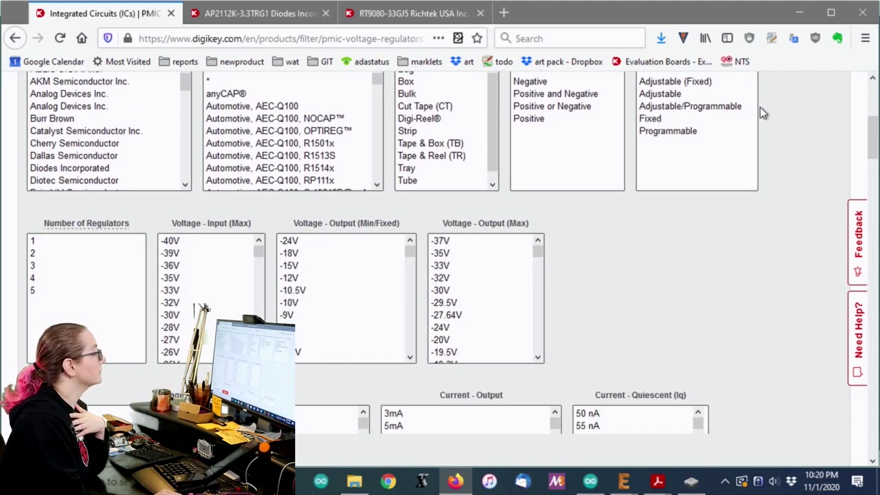
{"action": "scroll", "coordinate": [766, 123], "scroll_direction": "up", "scroll_amount": 1}
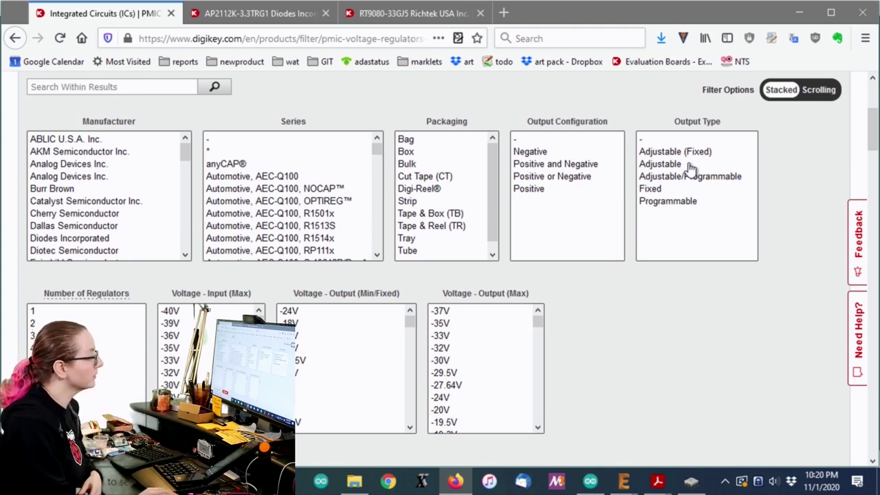
{"action": "left_click_drag", "start_coordinate": [661, 141], "coordinate": [664, 152]}
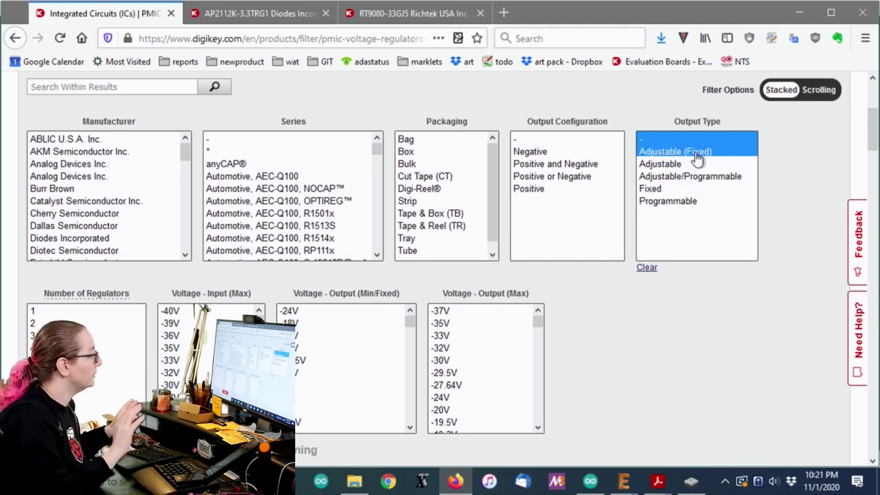
{"action": "left_click", "coordinate": [650, 188], "text": "ctrl"}
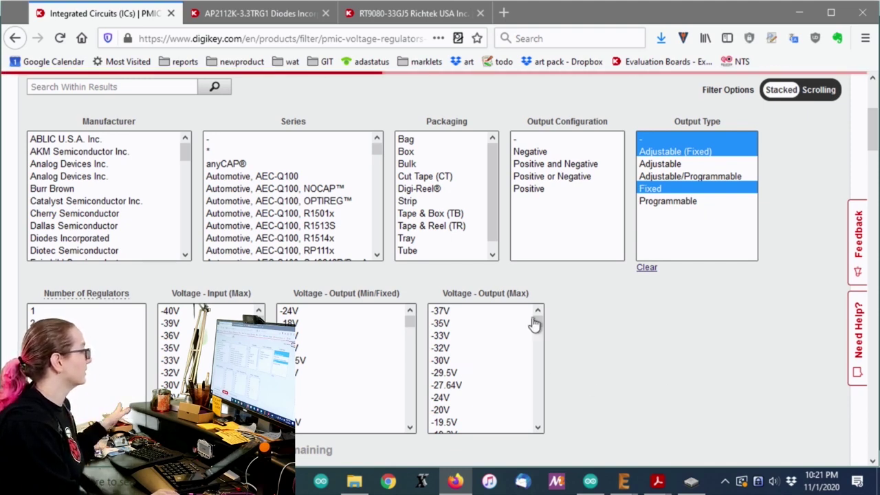
Filter the Number of Regulators to 1.
{"action": "left_click", "coordinate": [69, 311]}
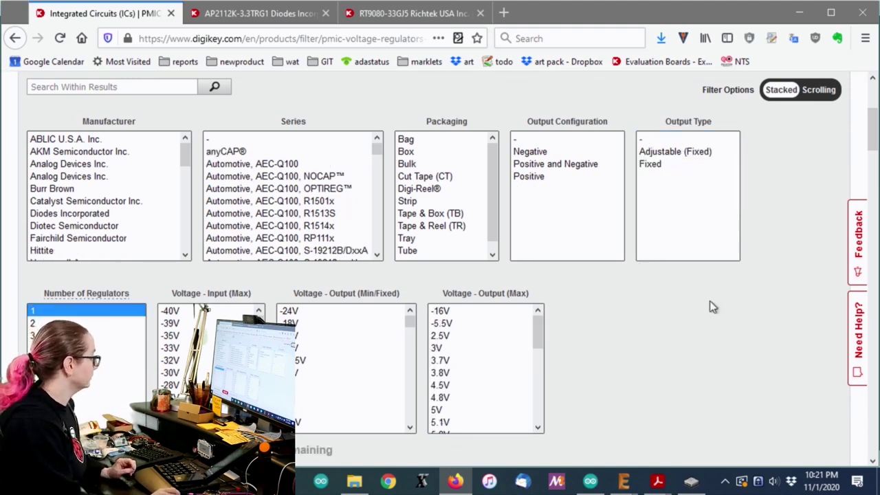
{"action": "scroll", "coordinate": [779, 308], "scroll_direction": "down", "scroll_amount": 2}
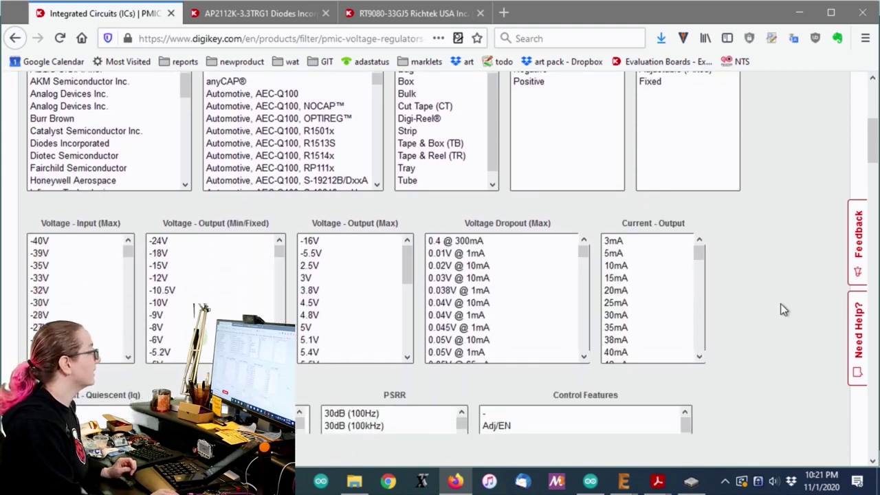
{"action": "scroll", "coordinate": [775, 302], "scroll_direction": "up", "scroll_amount": 2}
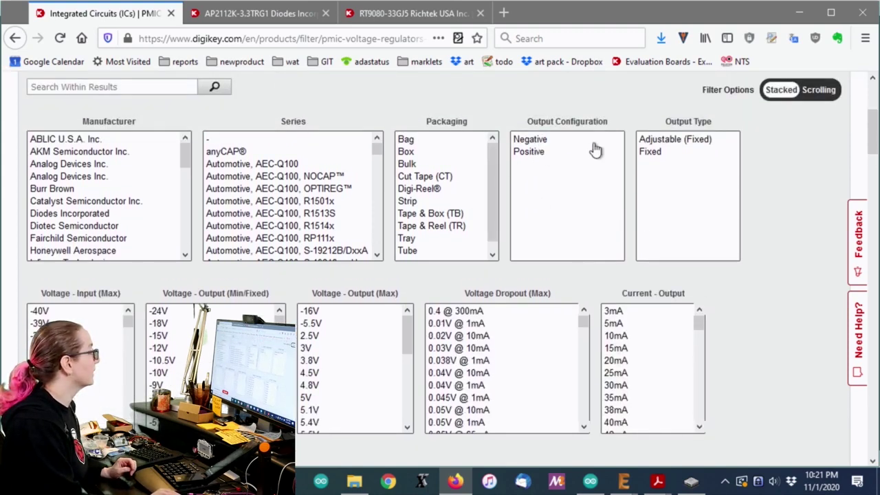
{"action": "scroll", "coordinate": [371, 172], "scroll_direction": "down", "scroll_amount": 5}
{"action": "scroll", "coordinate": [202, 167], "scroll_direction": "up", "scroll_amount": 4}
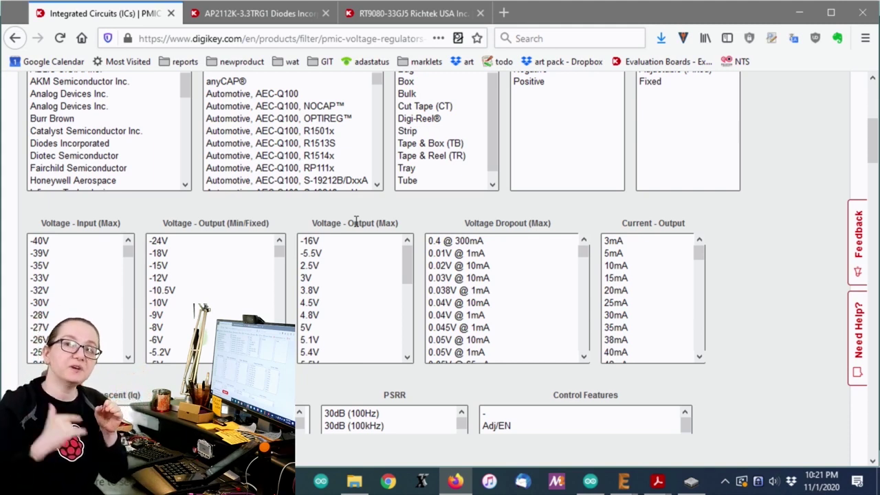
{"action": "scroll", "coordinate": [359, 185], "scroll_direction": "down", "scroll_amount": 4}
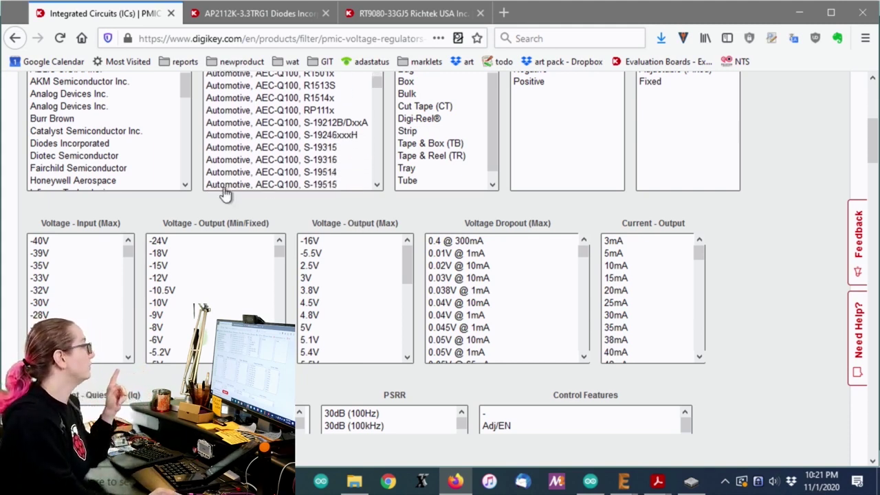
{"action": "scroll", "coordinate": [219, 252], "scroll_direction": "down", "scroll_amount": 1}
{"action": "left_click", "coordinate": [851, 234]}
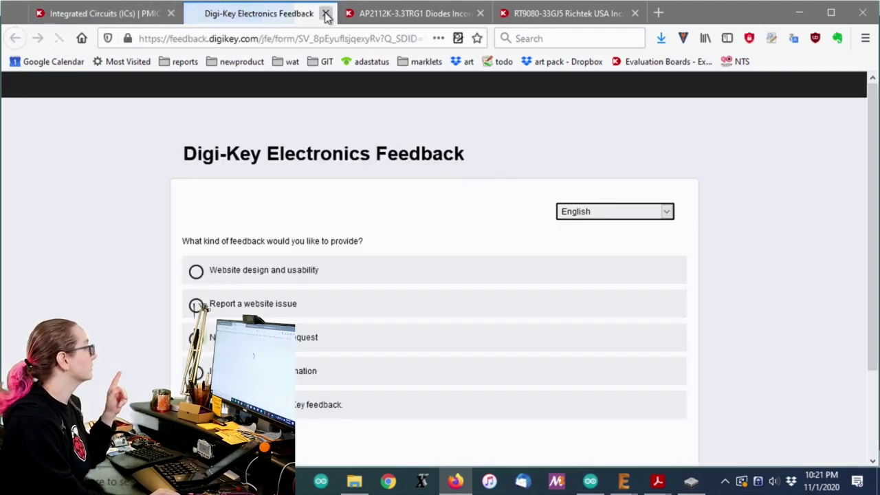
{"action": "left_click", "coordinate": [326, 14]}
Filter Voltage - Output (Min/Fixed) to the 3.3V entries: 3.3V (3.3V), 3.3V or Tracking, and 3.3V.
{"action": "scroll", "coordinate": [771, 241], "scroll_direction": "down", "scroll_amount": 2}
{"action": "left_click_drag", "start_coordinate": [163, 154], "coordinate": [290, 258]}
{"action": "left_click_drag", "start_coordinate": [181, 201], "coordinate": [192, 223]}
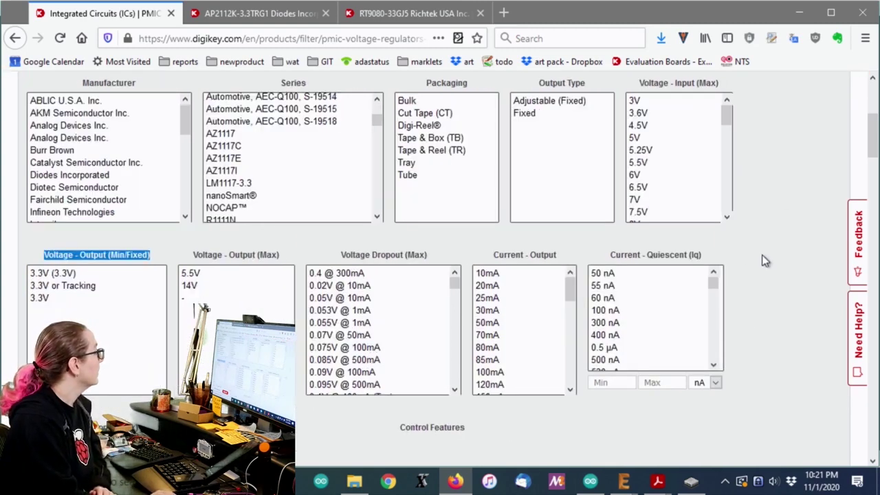
Restrict the Current - Output filter to the higher current ratings, up through 7.5A.
{"action": "scroll", "coordinate": [785, 259], "scroll_direction": "down", "scroll_amount": 4}
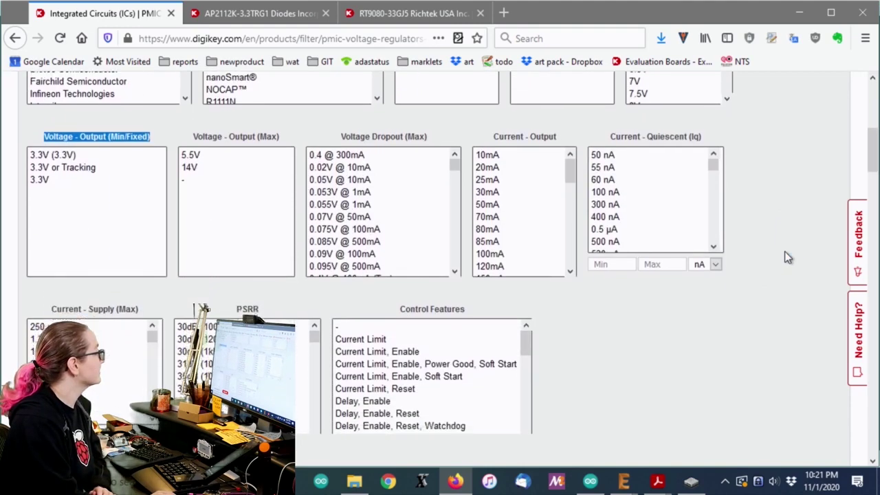
{"action": "scroll", "coordinate": [785, 251], "scroll_direction": "up", "scroll_amount": 2}
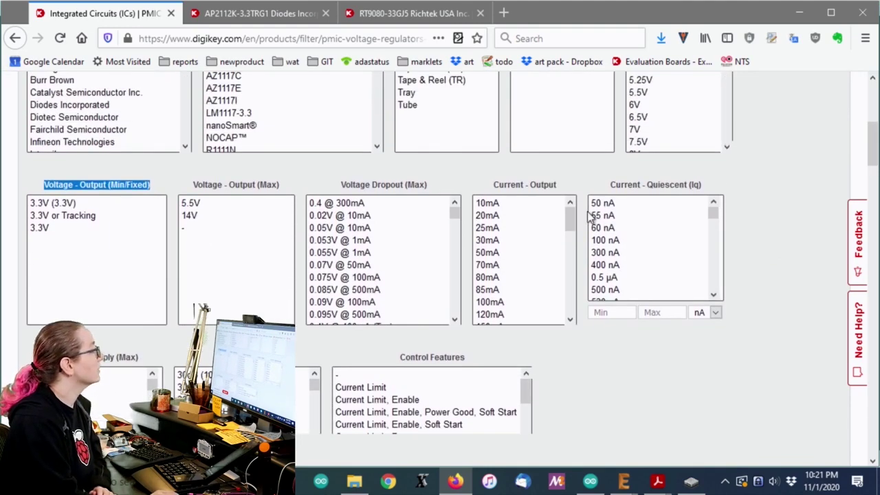
{"action": "scroll", "coordinate": [575, 220], "scroll_direction": "down", "scroll_amount": 2}
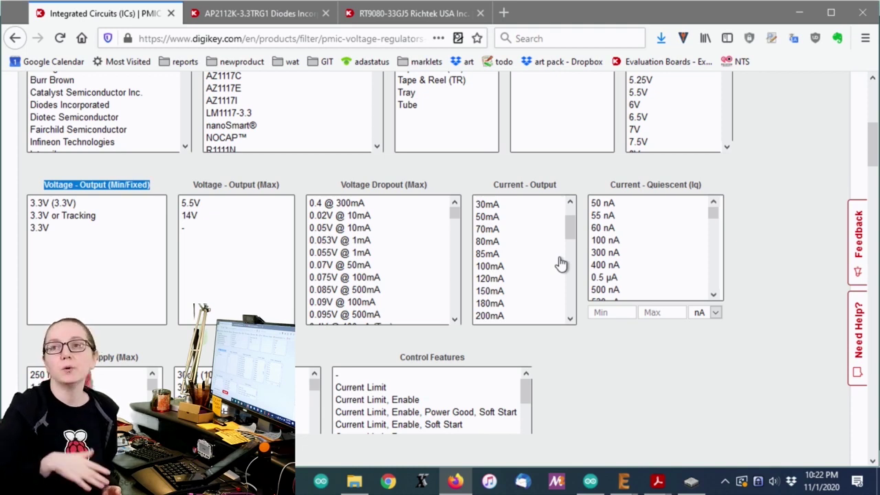
{"action": "scroll", "coordinate": [554, 243], "scroll_direction": "down", "scroll_amount": 6}
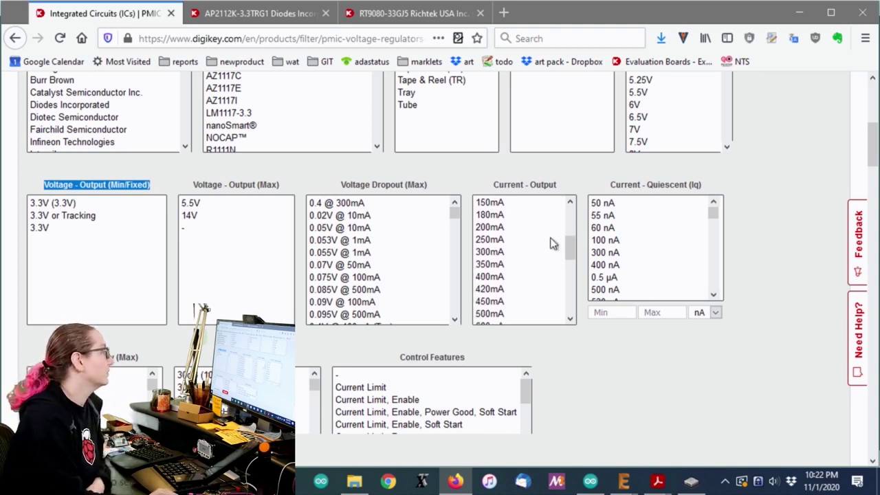
{"action": "left_click", "coordinate": [501, 231]}
{"action": "left_click_drag", "start_coordinate": [500, 237], "coordinate": [500, 311]}
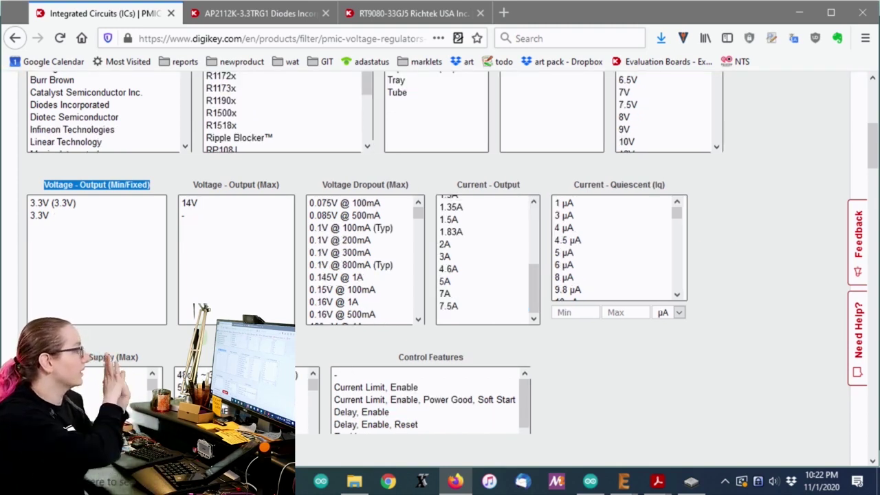
Restrict the Current - Quiescent (Iq) filter to the lowest current values, starting from 1 µA.
{"action": "scroll", "coordinate": [726, 220], "scroll_direction": "down", "scroll_amount": 1}
{"action": "scroll", "coordinate": [726, 213], "scroll_direction": "down", "scroll_amount": 2}
{"action": "scroll", "coordinate": [727, 211], "scroll_direction": "up", "scroll_amount": 2}
{"action": "scroll", "coordinate": [727, 211], "scroll_direction": "down", "scroll_amount": 2}
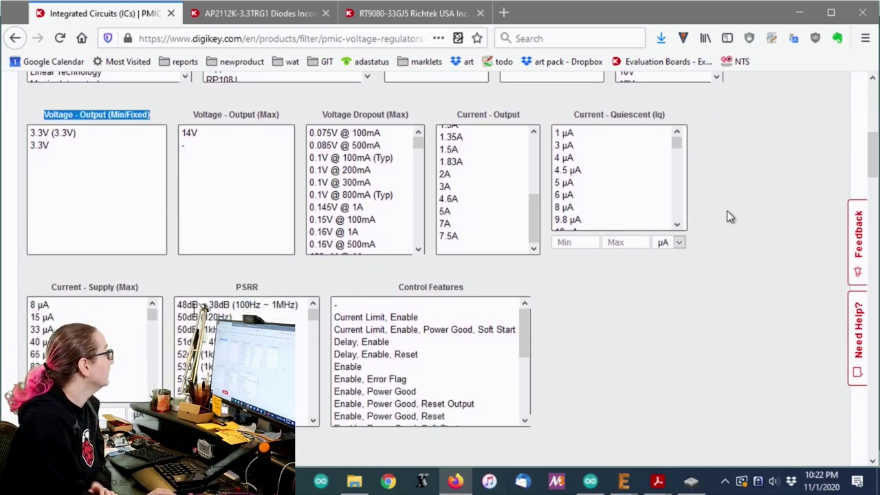
{"action": "scroll", "coordinate": [725, 130], "scroll_direction": "down", "scroll_amount": 2}
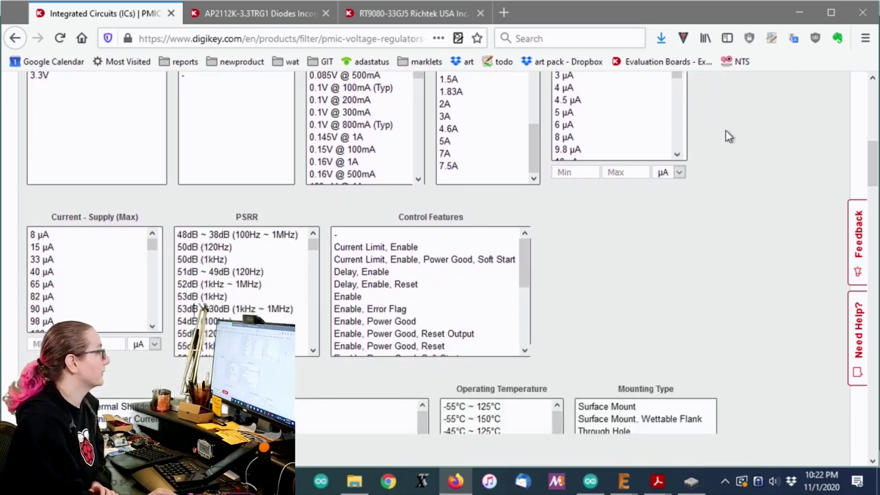
{"action": "scroll", "coordinate": [729, 136], "scroll_direction": "up", "scroll_amount": 4}
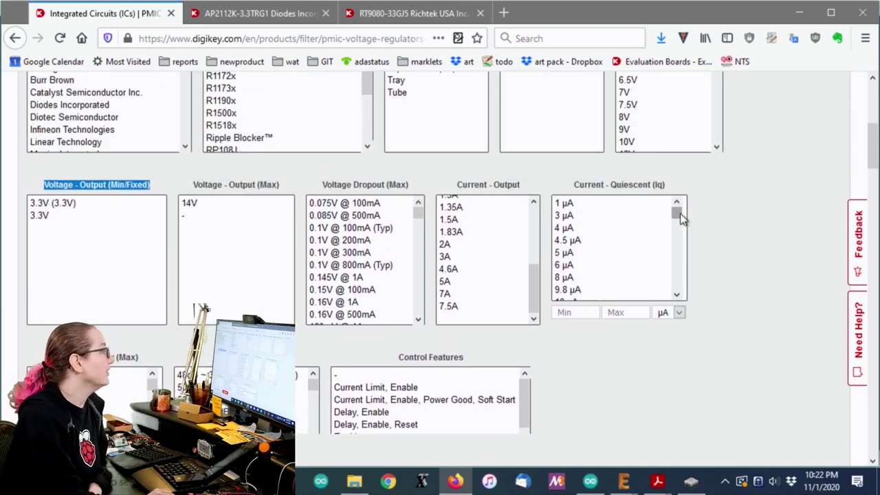
{"action": "mouse_move", "coordinate": [681, 218]}
{"action": "left_mouse_down"}
{"action": "mouse_move", "coordinate": [681, 290]}
{"action": "mouse_move", "coordinate": [682, 220]}
{"action": "left_mouse_up"}
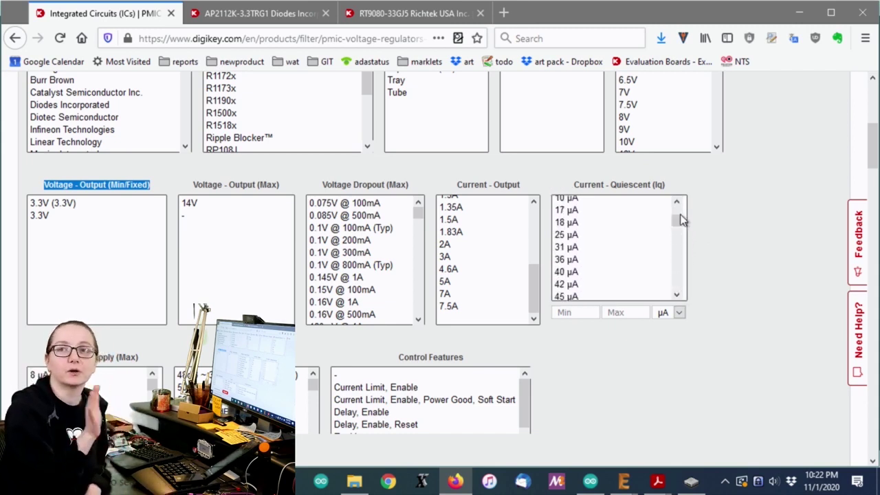
{"action": "left_click_drag", "start_coordinate": [681, 218], "coordinate": [676, 237]}
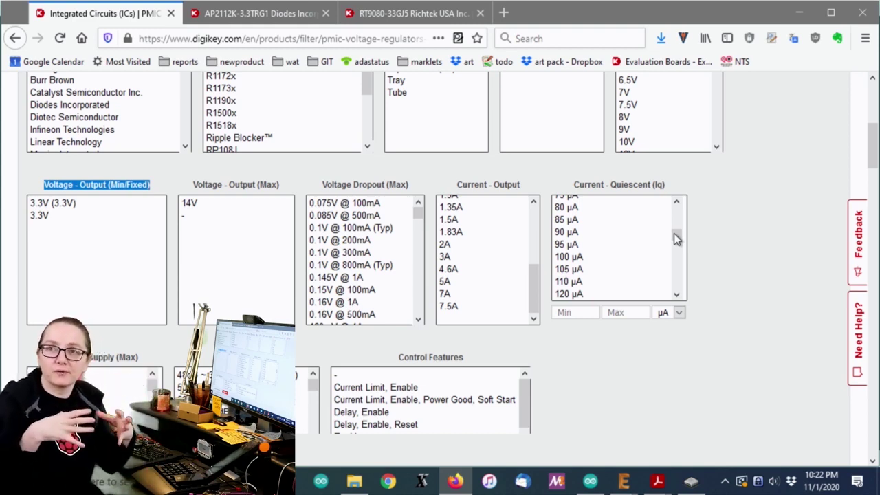
{"action": "scroll", "coordinate": [674, 237], "scroll_direction": "up", "scroll_amount": 3}
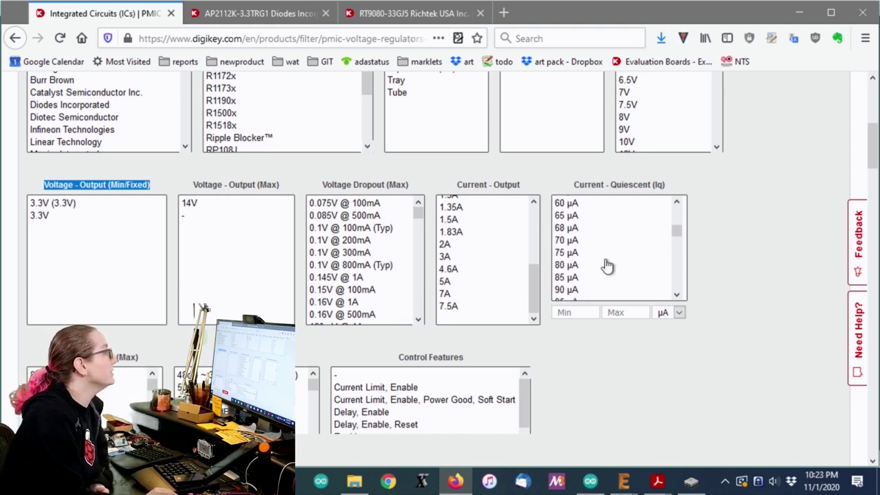
{"action": "scroll", "coordinate": [608, 266], "scroll_direction": "up", "scroll_amount": 1}
{"action": "scroll", "coordinate": [607, 267], "scroll_direction": "up", "scroll_amount": 2}
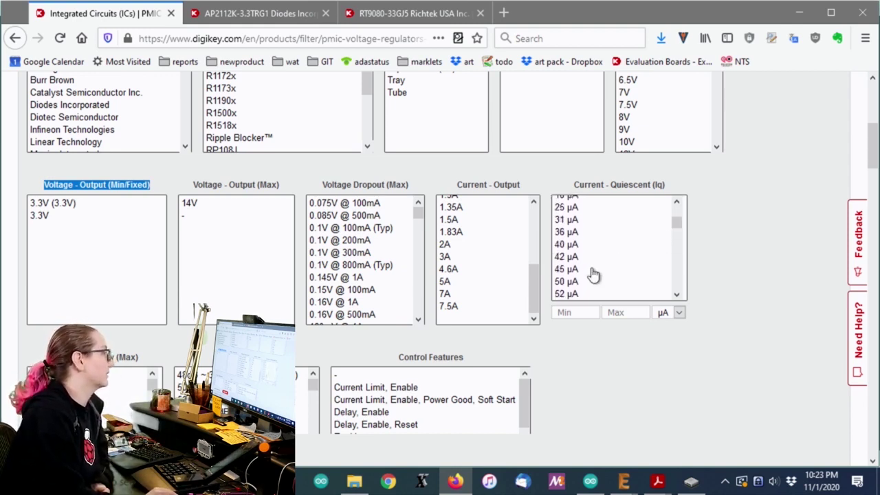
{"action": "scroll", "coordinate": [593, 272], "scroll_direction": "up", "scroll_amount": 2}
{"action": "left_click_drag", "start_coordinate": [576, 269], "coordinate": [591, 201]}
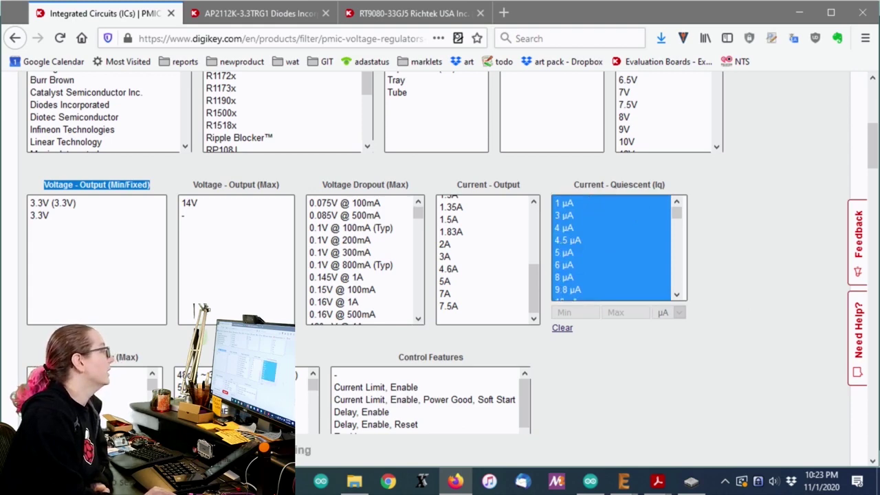
Apply the quiescent current selection to the voltage regulator results.
{"action": "scroll", "coordinate": [656, 308], "scroll_direction": "down", "scroll_amount": 6}
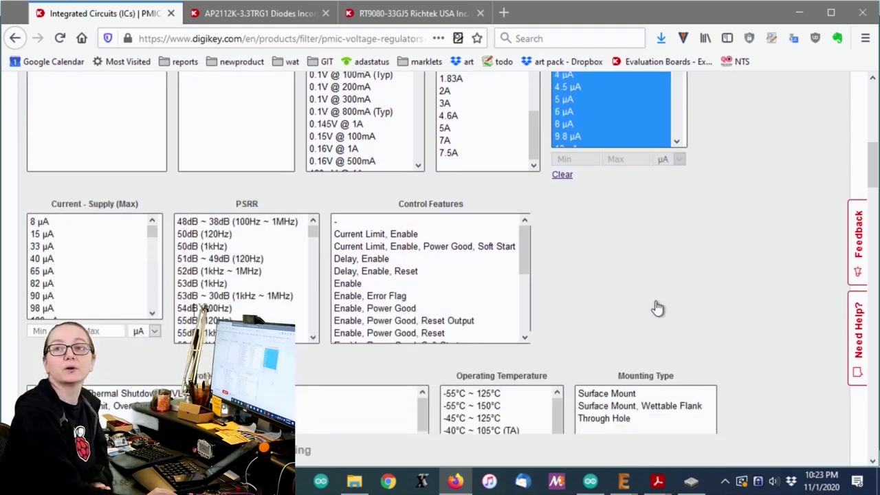
{"action": "scroll", "coordinate": [657, 306], "scroll_direction": "down", "scroll_amount": 10}
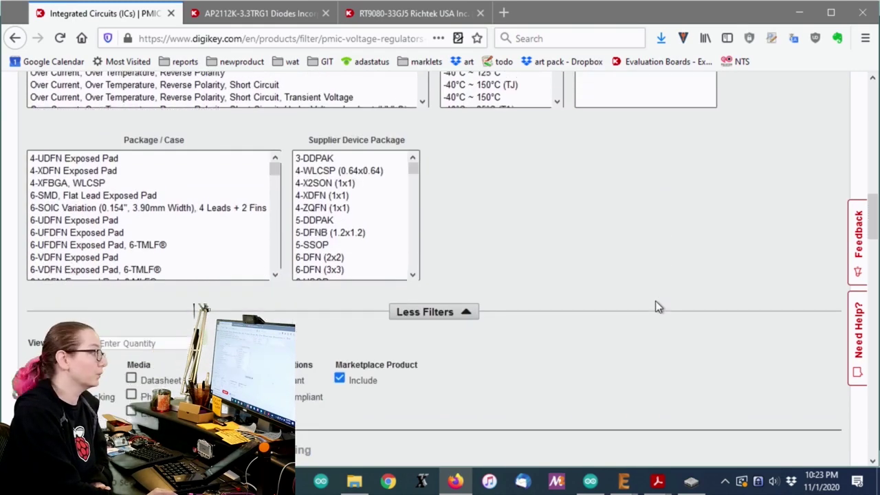
{"action": "scroll", "coordinate": [655, 312], "scroll_direction": "down", "scroll_amount": 2}
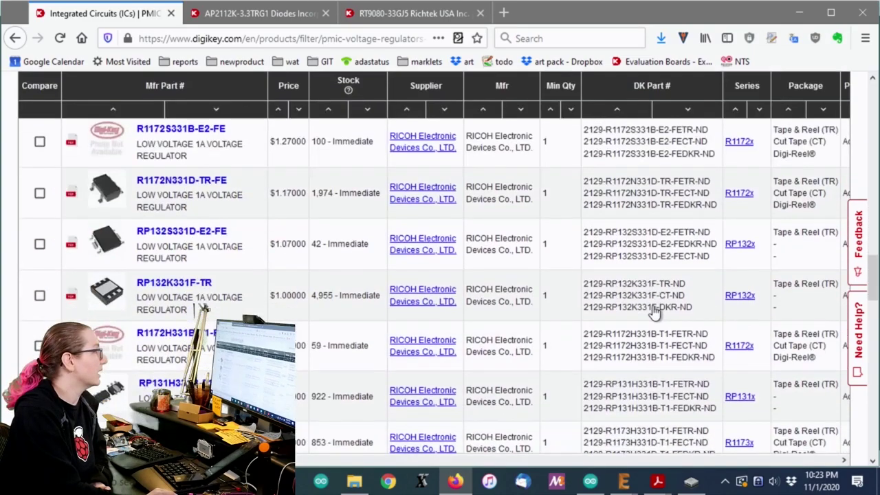
{"action": "left_click_drag", "start_coordinate": [318, 137], "coordinate": [241, 137]}
{"action": "left_click", "coordinate": [366, 151]}
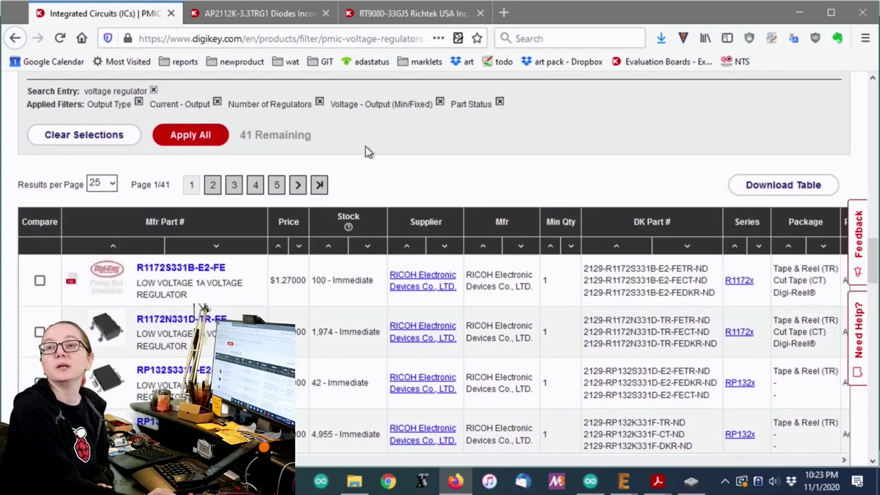
{"action": "left_click", "coordinate": [200, 138]}
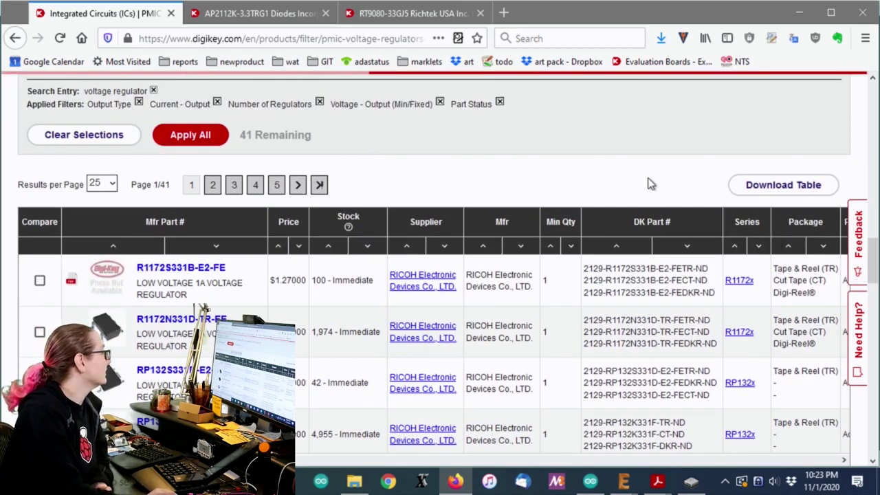
Look through the filtered regulator results, examining their descriptions, prices, stock and suppliers.
{"action": "scroll", "coordinate": [665, 184], "scroll_direction": "down", "scroll_amount": 6}
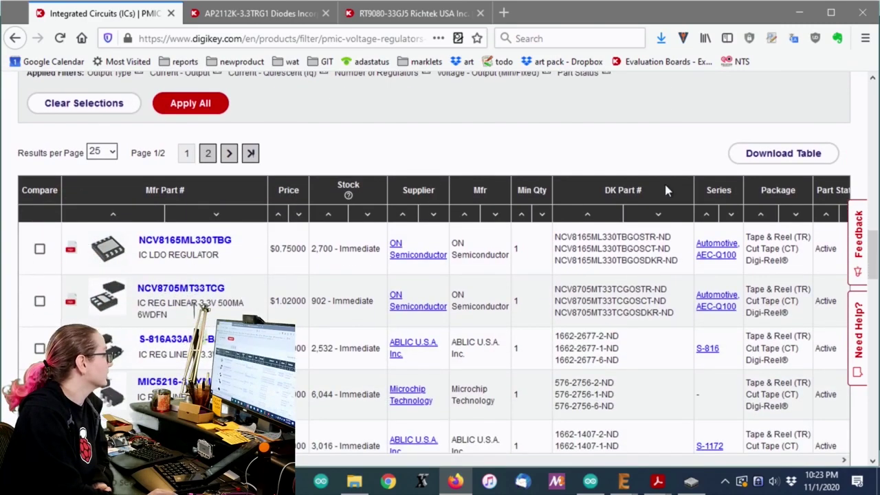
{"action": "scroll", "coordinate": [666, 185], "scroll_direction": "down", "scroll_amount": 4}
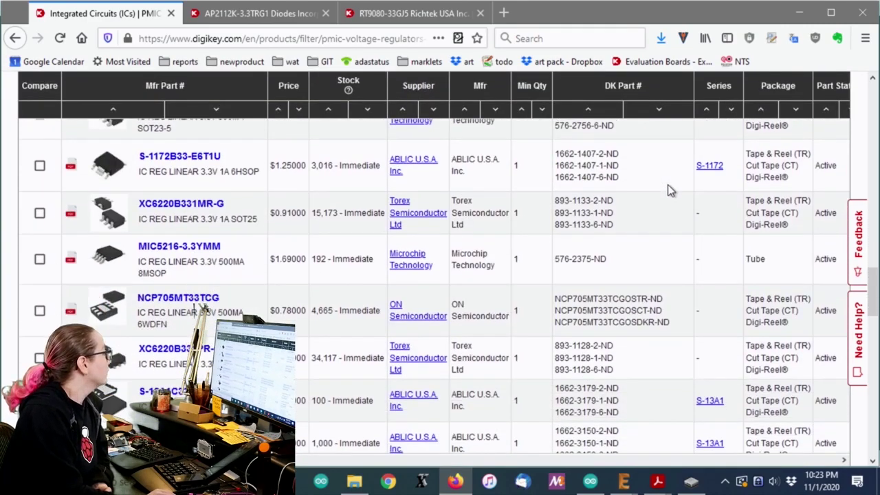
{"action": "scroll", "coordinate": [668, 184], "scroll_direction": "down", "scroll_amount": 5}
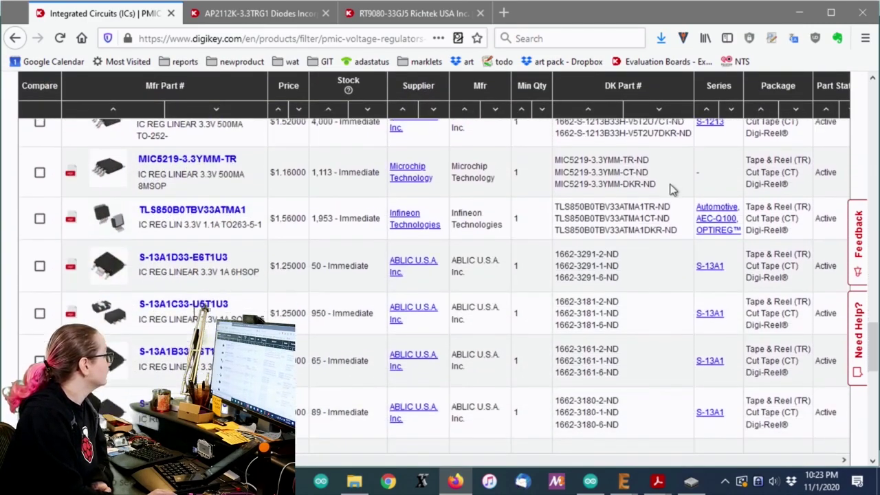
{"action": "scroll", "coordinate": [672, 189], "scroll_direction": "down", "scroll_amount": 3}
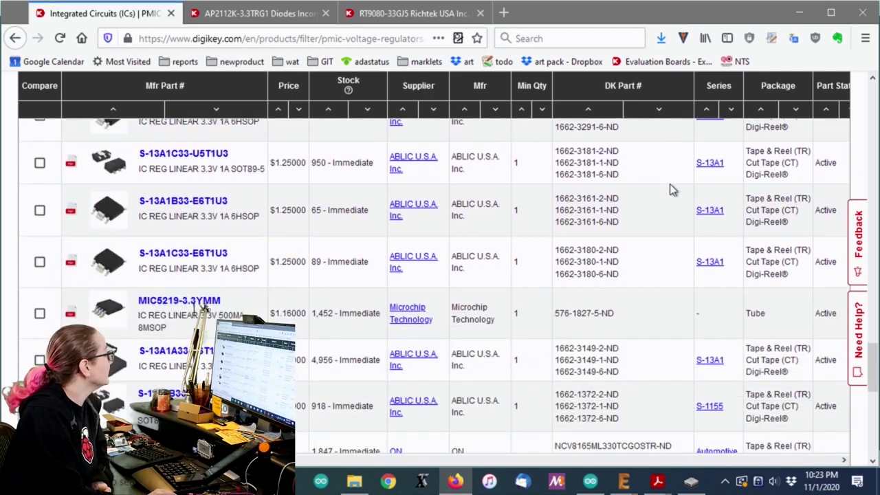
{"action": "scroll", "coordinate": [640, 202], "scroll_direction": "down", "scroll_amount": 3}
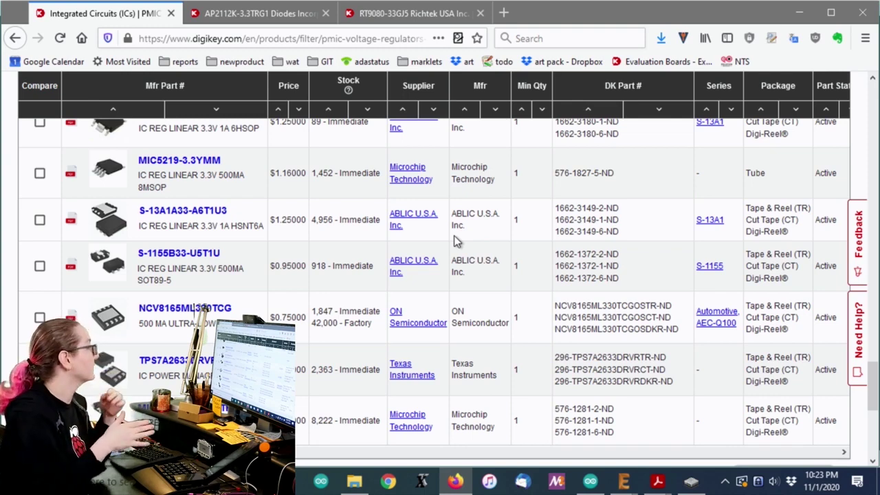
{"action": "scroll", "coordinate": [539, 245], "scroll_direction": "down", "scroll_amount": 2}
{"action": "scroll", "coordinate": [539, 245], "scroll_direction": "down", "scroll_amount": 1}
{"action": "scroll", "coordinate": [540, 241], "scroll_direction": "up", "scroll_amount": 5}
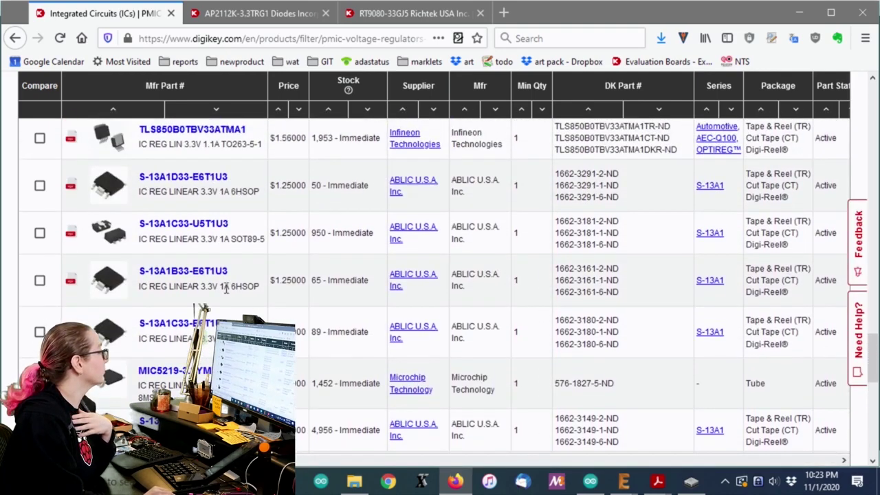
Examine the package types in the descriptions of the S-13A1B33-E6T1U3, S-13A1C33-U5T1U3 and TLS850B0TBV33ATMA1 regulators.
{"action": "left_click_drag", "start_coordinate": [229, 287], "coordinate": [260, 287]}
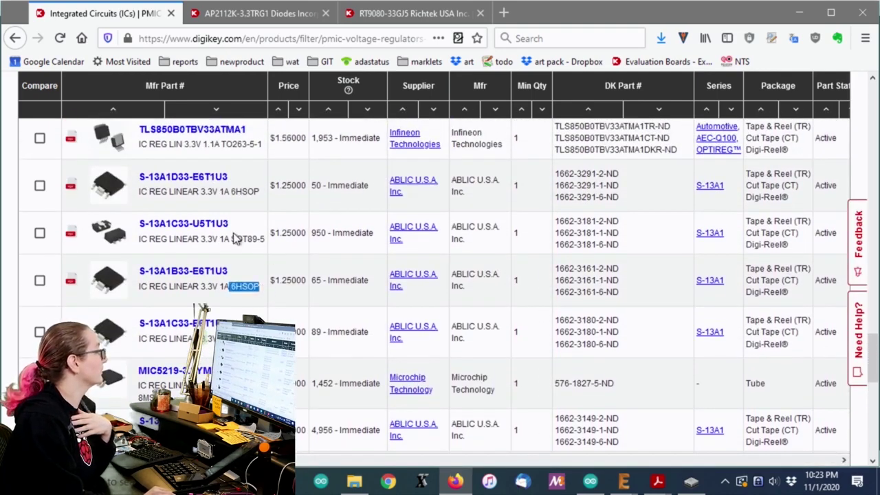
{"action": "left_click_drag", "start_coordinate": [232, 239], "coordinate": [265, 239]}
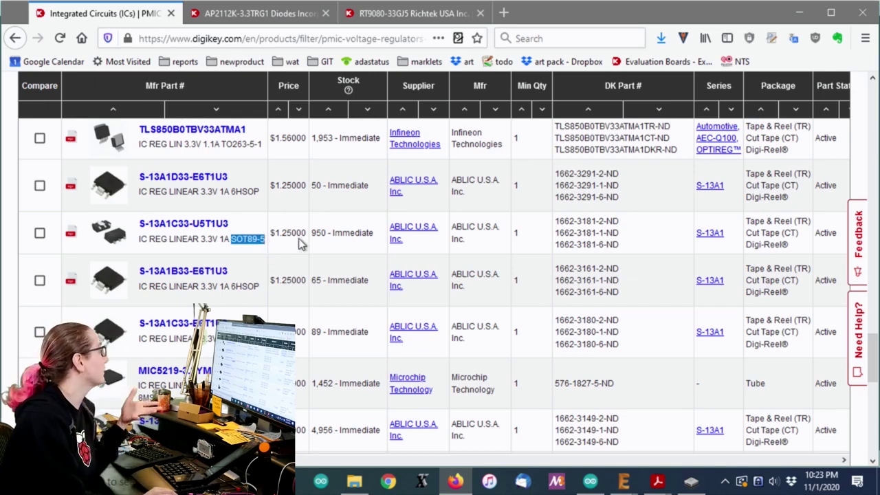
{"action": "scroll", "coordinate": [300, 244], "scroll_direction": "up", "scroll_amount": 4}
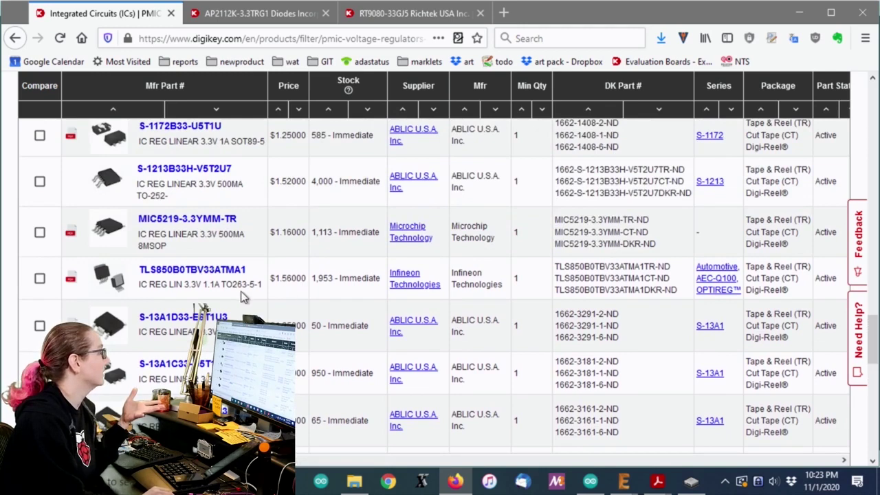
{"action": "left_click_drag", "start_coordinate": [152, 287], "coordinate": [268, 293]}
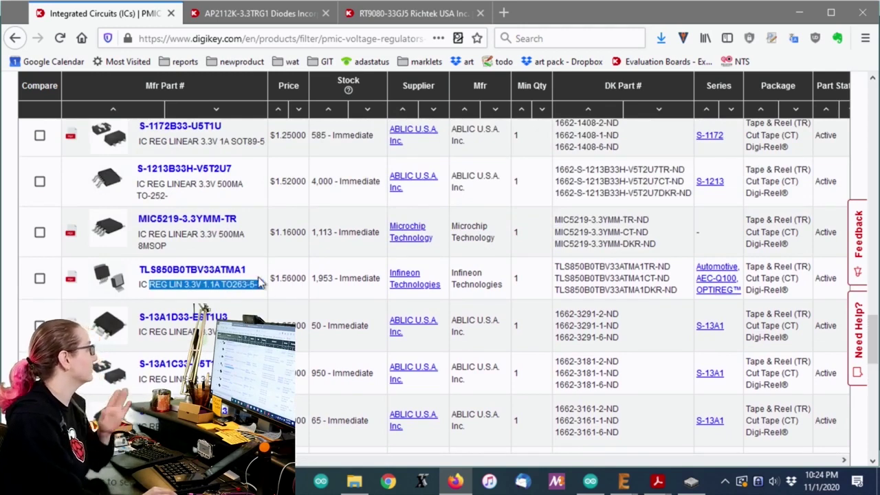
Filter Package / Case to 4-XDFN Exposed Pad through SOT-89-5/6, excluding 6-SOIC Variation (0.154", 3.90mm Width), and apply the filter.
{"action": "scroll", "coordinate": [260, 283], "scroll_direction": "up", "scroll_amount": 10}
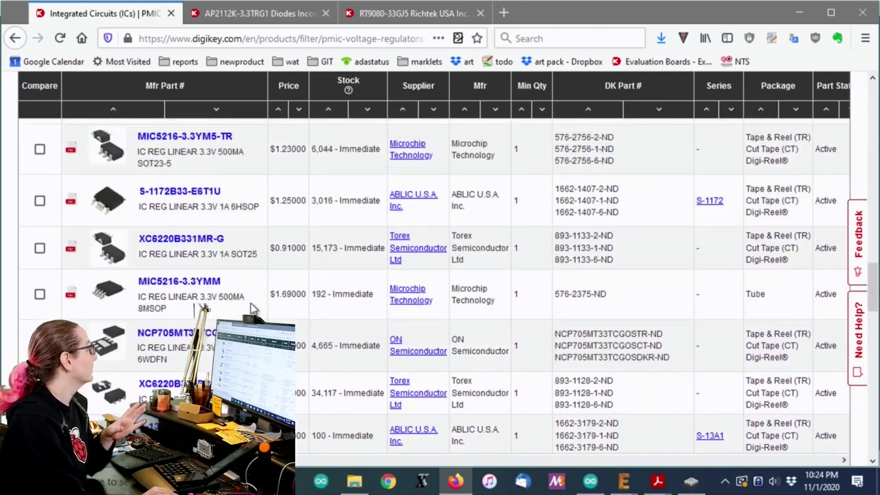
{"action": "scroll", "coordinate": [252, 306], "scroll_direction": "up", "scroll_amount": 15}
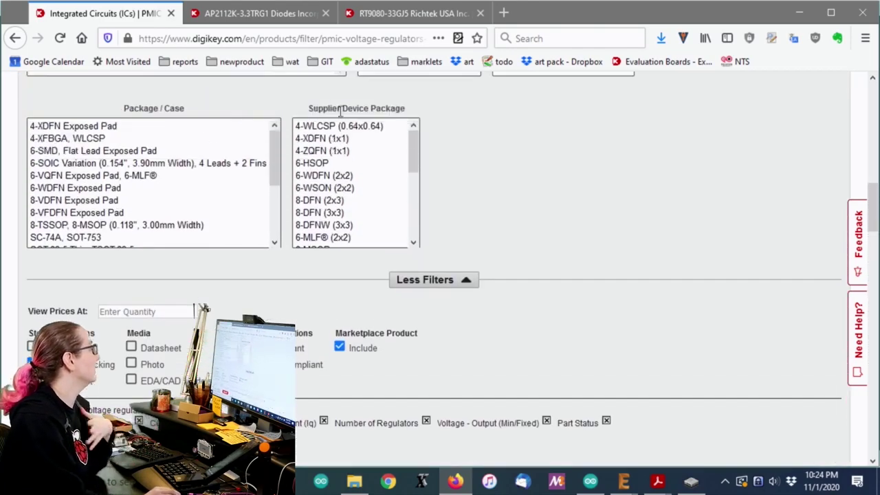
{"action": "left_click_drag", "start_coordinate": [280, 142], "coordinate": [287, 217]}
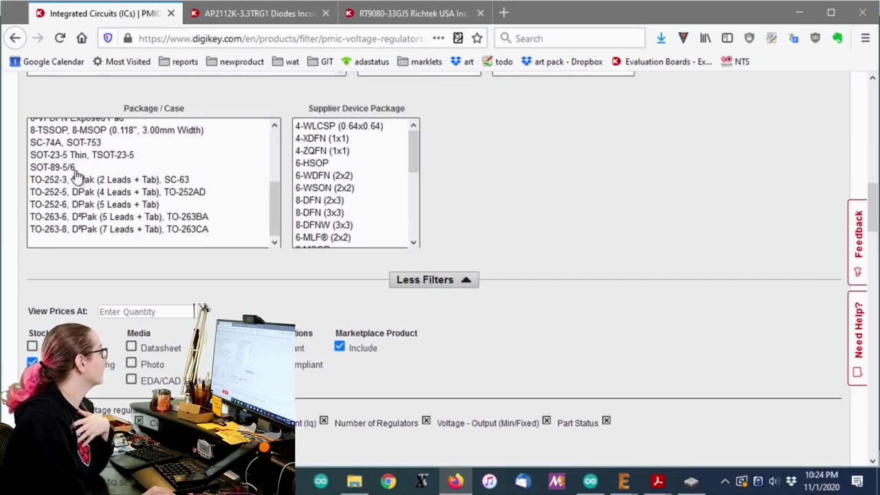
{"action": "left_click_drag", "start_coordinate": [77, 173], "coordinate": [111, 126]}
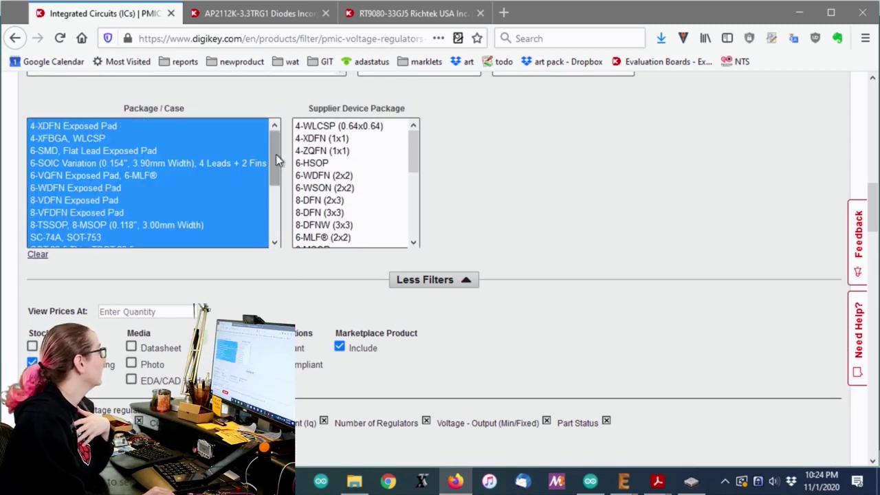
{"action": "scroll", "coordinate": [147, 165], "scroll_direction": "down", "scroll_amount": 1}
{"action": "left_click", "coordinate": [144, 157], "text": "ctrl"}
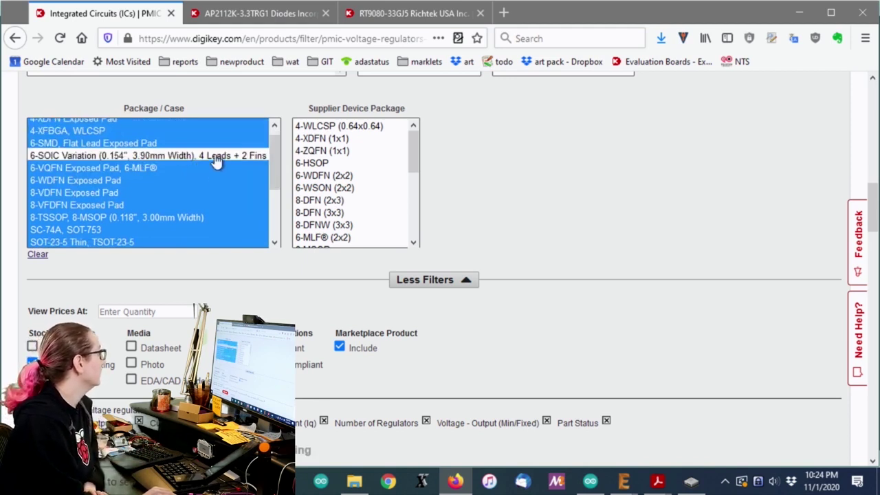
{"action": "scroll", "coordinate": [215, 154], "scroll_direction": "down", "scroll_amount": 2}
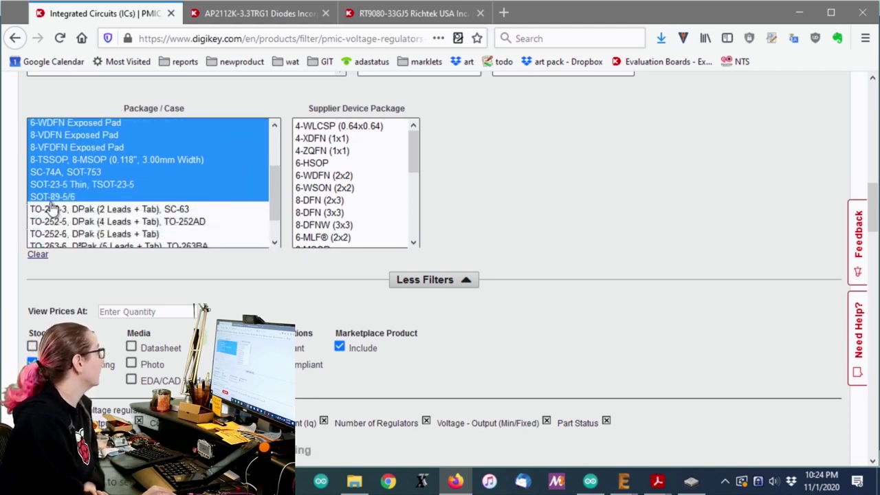
{"action": "left_click_drag", "start_coordinate": [278, 198], "coordinate": [291, 161]}
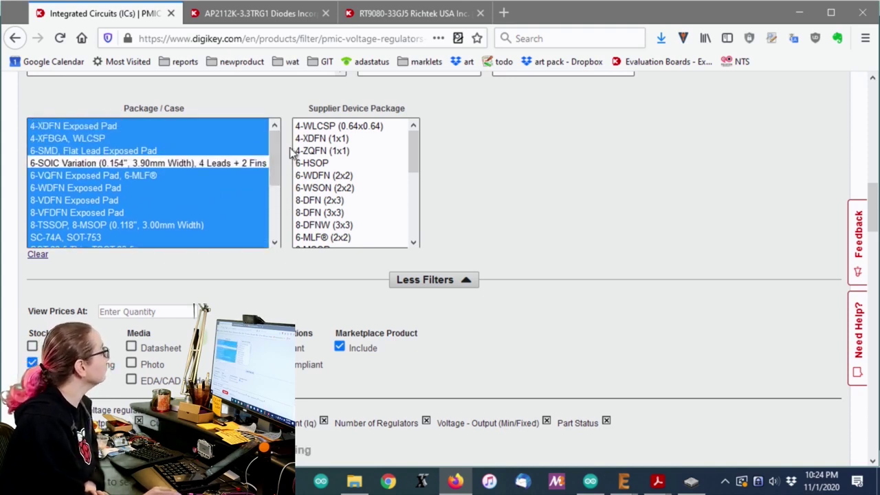
{"action": "scroll", "coordinate": [654, 220], "scroll_direction": "down", "scroll_amount": 2}
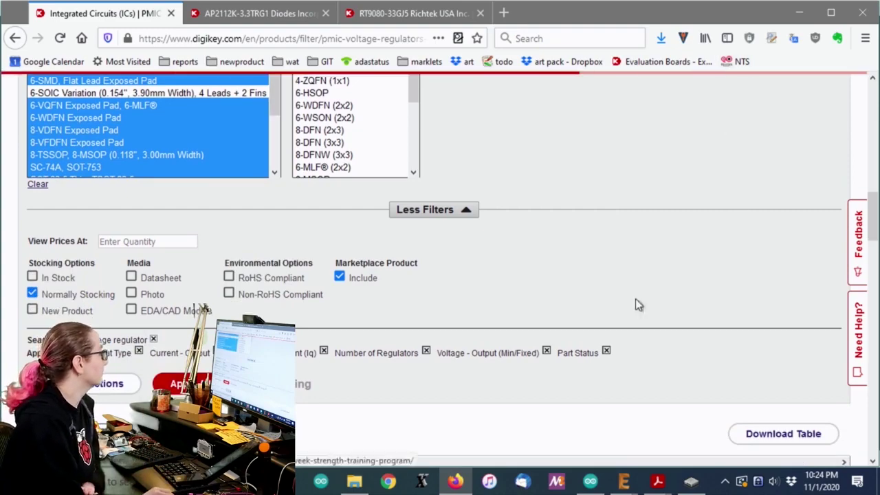
Look through the package-filtered list, comparing the candidate regulators' part numbers, descriptions, prices, stock and manufacturers.
{"action": "scroll", "coordinate": [619, 289], "scroll_direction": "down", "scroll_amount": 4}
{"action": "scroll", "coordinate": [599, 269], "scroll_direction": "down", "scroll_amount": 5}
{"action": "scroll", "coordinate": [602, 251], "scroll_direction": "down", "scroll_amount": 6}
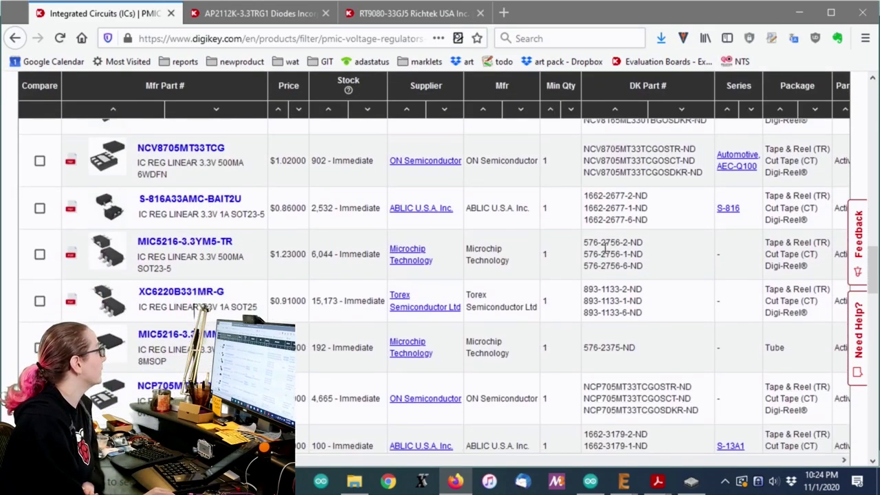
{"action": "scroll", "coordinate": [605, 249], "scroll_direction": "down", "scroll_amount": 12}
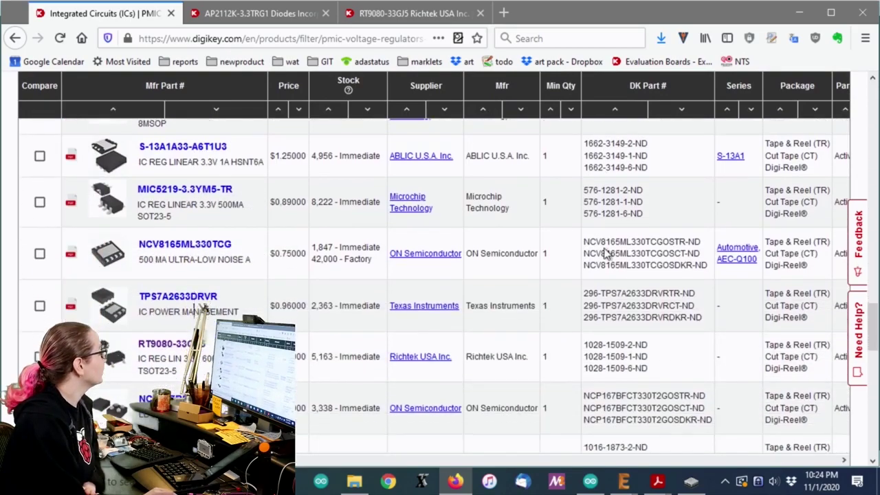
{"action": "scroll", "coordinate": [605, 253], "scroll_direction": "down", "scroll_amount": 5}
{"action": "scroll", "coordinate": [609, 252], "scroll_direction": "up", "scroll_amount": 5}
{"action": "scroll", "coordinate": [619, 249], "scroll_direction": "down", "scroll_amount": 10}
{"action": "scroll", "coordinate": [621, 247], "scroll_direction": "up", "scroll_amount": 10}
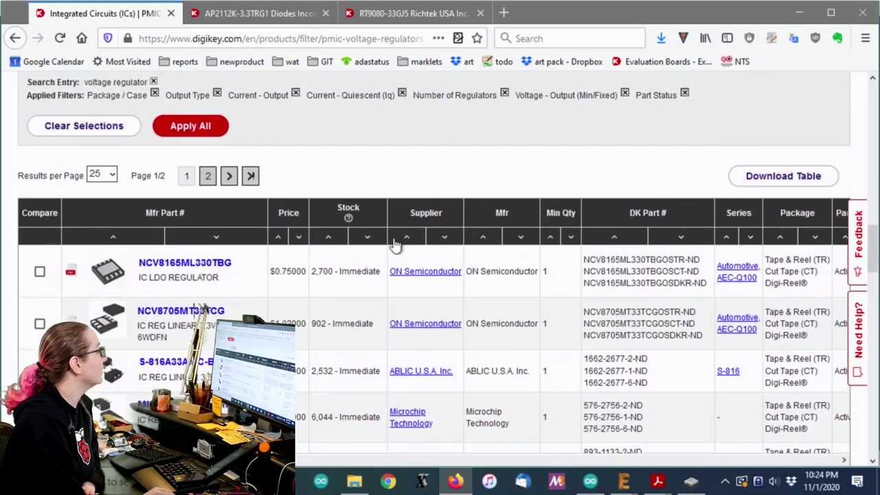
{"action": "scroll", "coordinate": [330, 318], "scroll_direction": "down", "scroll_amount": 3}
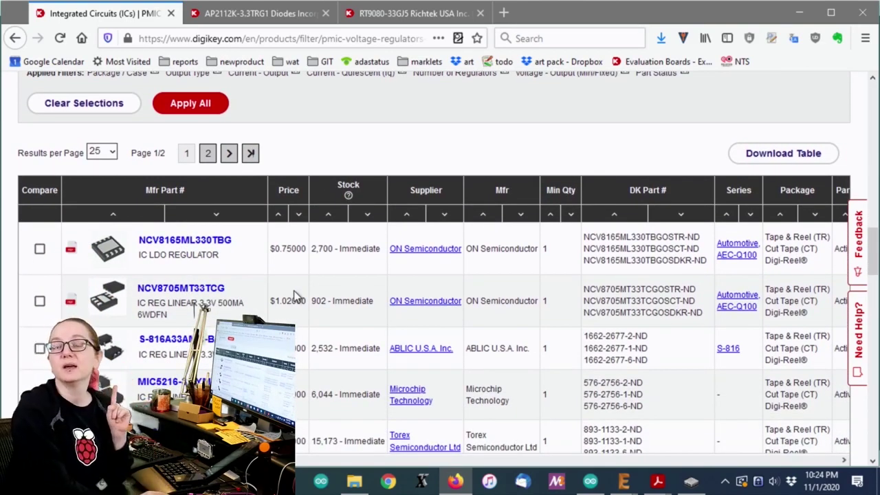
Check the AP2112K-3.3TRG1's Standard Price tiers for Tape & Reel on its product page.
{"action": "scroll", "coordinate": [293, 290], "scroll_direction": "down", "scroll_amount": 2}
{"action": "key", "text": "ctrl+Tab"}
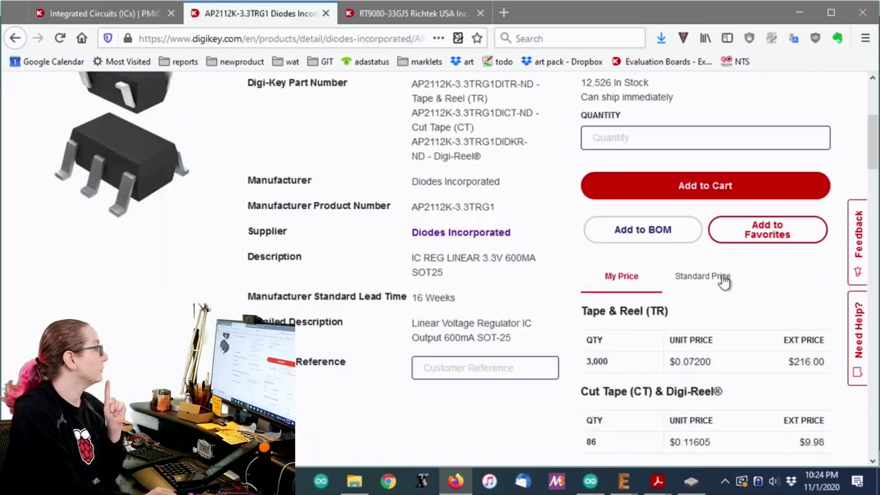
{"action": "scroll", "coordinate": [744, 293], "scroll_direction": "down", "scroll_amount": 2}
{"action": "left_click", "coordinate": [702, 209]}
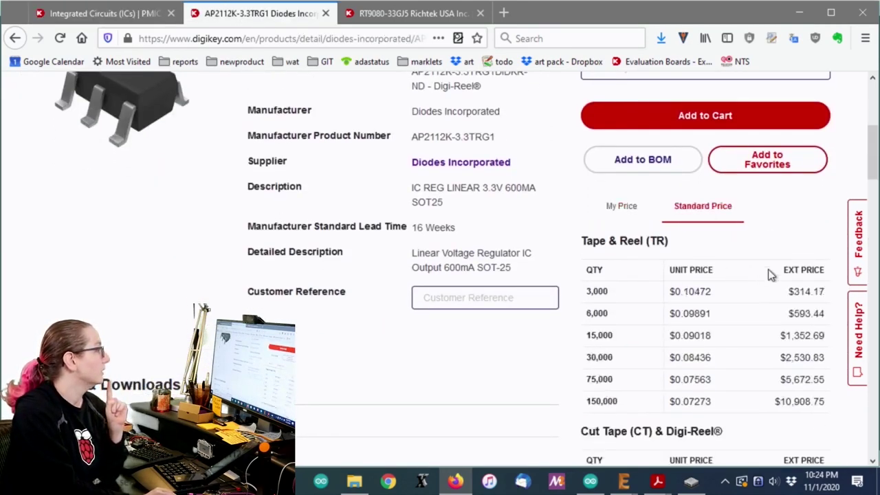
{"action": "double_click", "coordinate": [708, 402]}
{"action": "left_click_drag", "start_coordinate": [708, 402], "coordinate": [665, 292]}
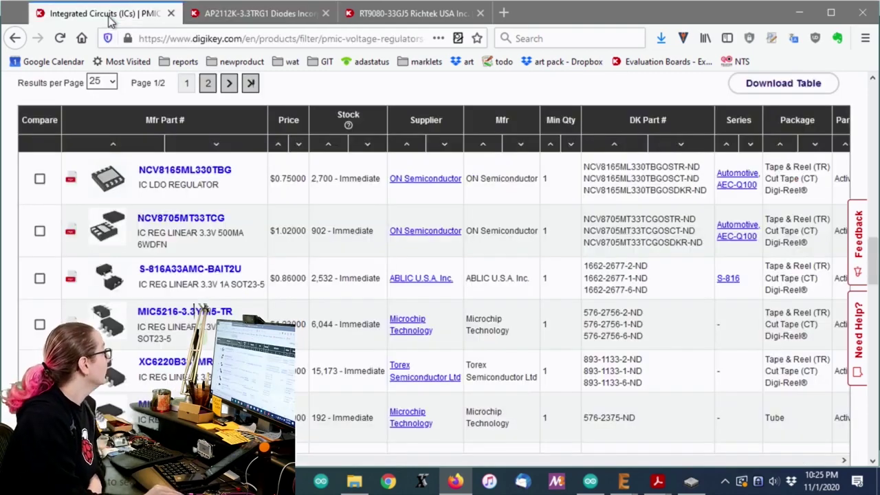
Set the regulator list to view prices at a quantity of 5000 and apply it.
{"action": "left_click", "coordinate": [108, 17]}
{"action": "scroll", "coordinate": [106, 195], "scroll_direction": "up", "scroll_amount": 2}
{"action": "scroll", "coordinate": [107, 195], "scroll_direction": "up", "scroll_amount": 2}
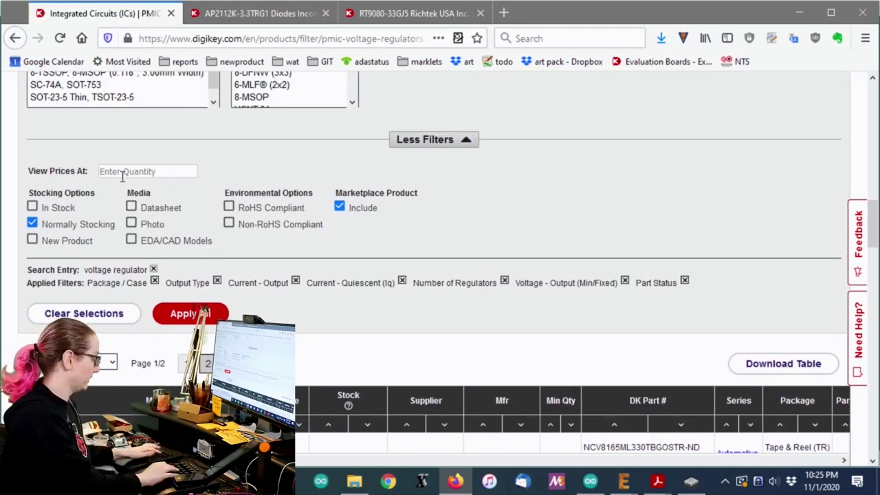
{"action": "type", "text": "5000"}
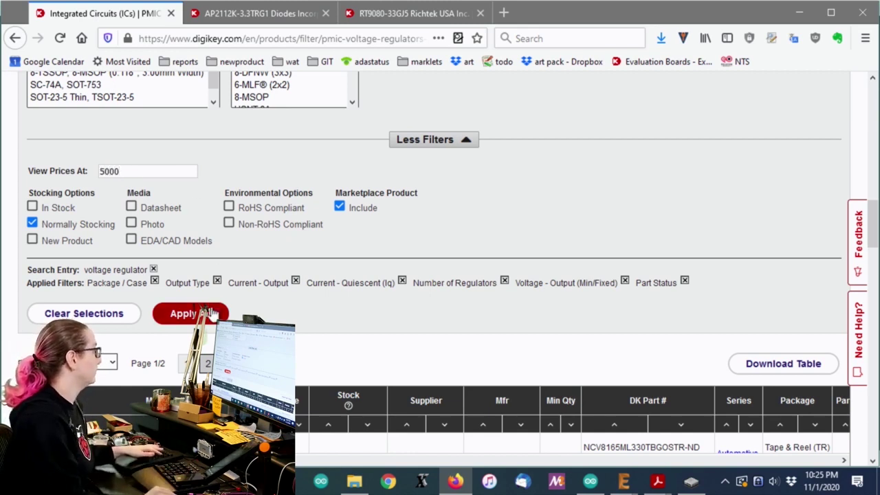
{"action": "left_click", "coordinate": [211, 314]}
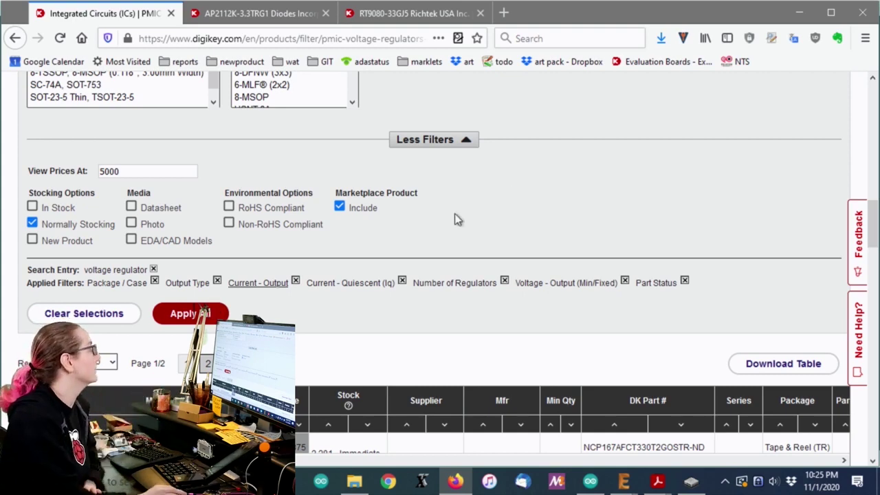
{"action": "scroll", "coordinate": [521, 189], "scroll_direction": "down", "scroll_amount": 3}
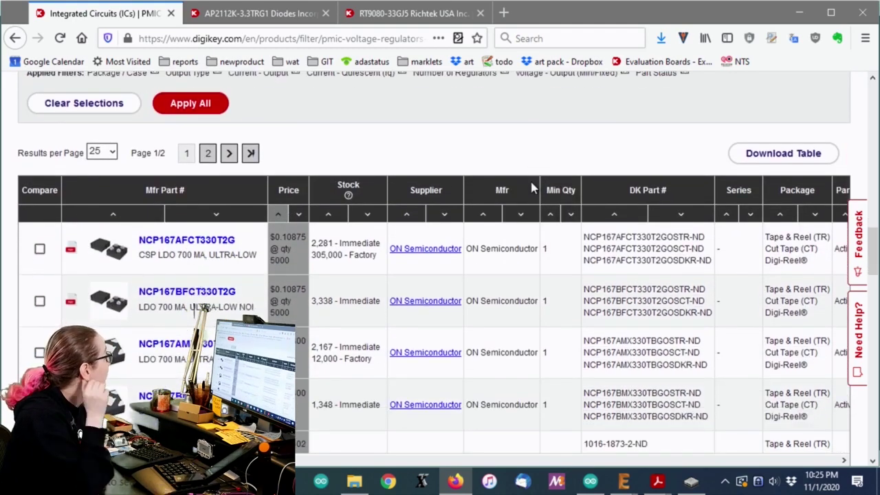
{"action": "scroll", "coordinate": [451, 269], "scroll_direction": "up", "scroll_amount": 1}
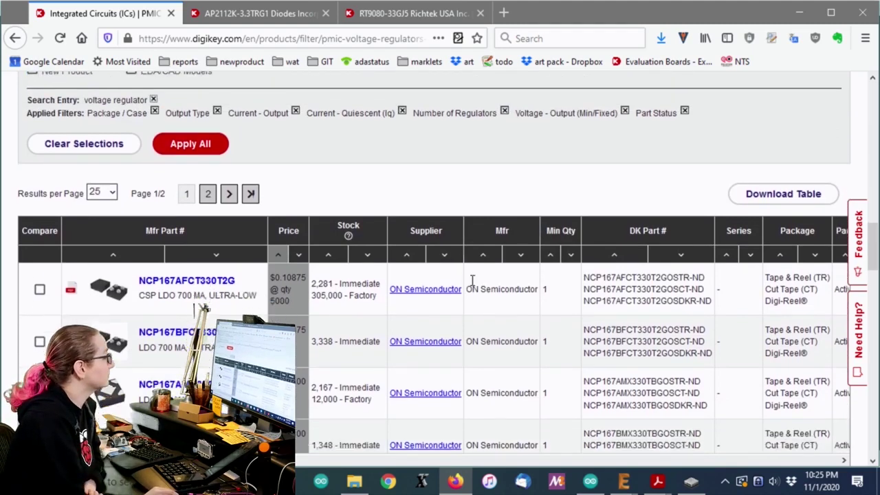
Filter Package / Case to 4-XDFN Exposed Pad through SOT-23-5 Thin, TSOT-23-5, excluding 4-XFBGA, WLCSP, and apply the filter.
{"action": "scroll", "coordinate": [476, 289], "scroll_direction": "down", "scroll_amount": 1}
{"action": "mouse_move", "coordinate": [244, 461]}
{"action": "left_mouse_down"}
{"action": "mouse_move", "coordinate": [764, 464]}
{"action": "mouse_move", "coordinate": [244, 462]}
{"action": "left_mouse_up"}
{"action": "scroll", "coordinate": [142, 208], "scroll_direction": "up", "scroll_amount": 4}
{"action": "scroll", "coordinate": [143, 209], "scroll_direction": "up", "scroll_amount": 3}
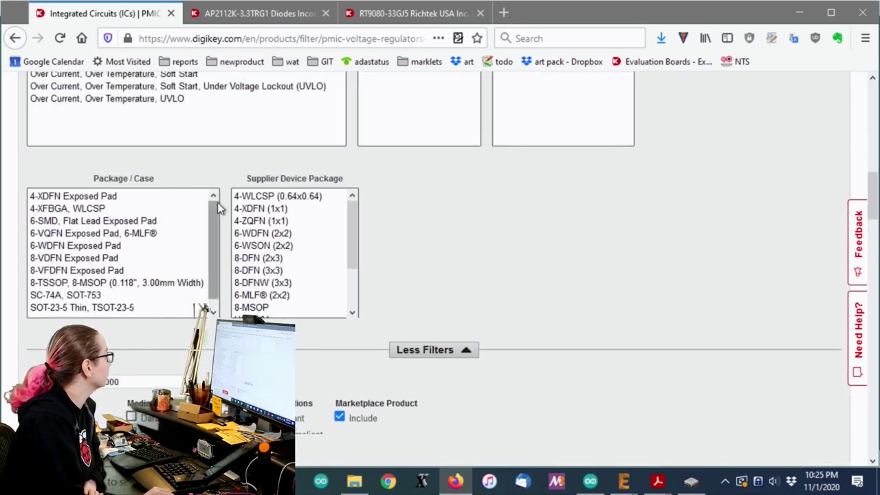
{"action": "left_click_drag", "start_coordinate": [82, 199], "coordinate": [96, 321]}
{"action": "left_click", "coordinate": [112, 304], "text": "ctrl"}
{"action": "scroll", "coordinate": [142, 255], "scroll_direction": "up", "scroll_amount": 1}
{"action": "left_click", "coordinate": [69, 209], "text": "ctrl"}
{"action": "scroll", "coordinate": [135, 311], "scroll_direction": "down", "scroll_amount": 2}
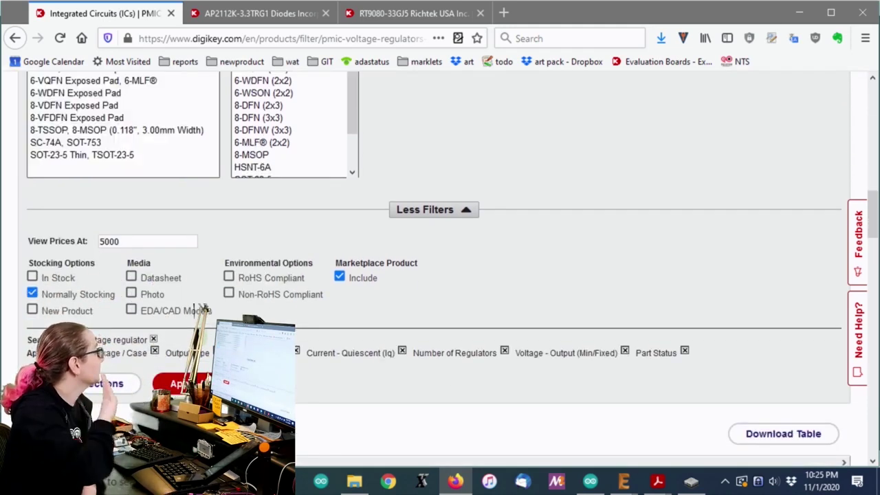
Compare the cheapest regulators' prices at 5000 pieces with the AP2112K's Standard Price tiers.
{"action": "scroll", "coordinate": [457, 232], "scroll_direction": "down", "scroll_amount": 5}
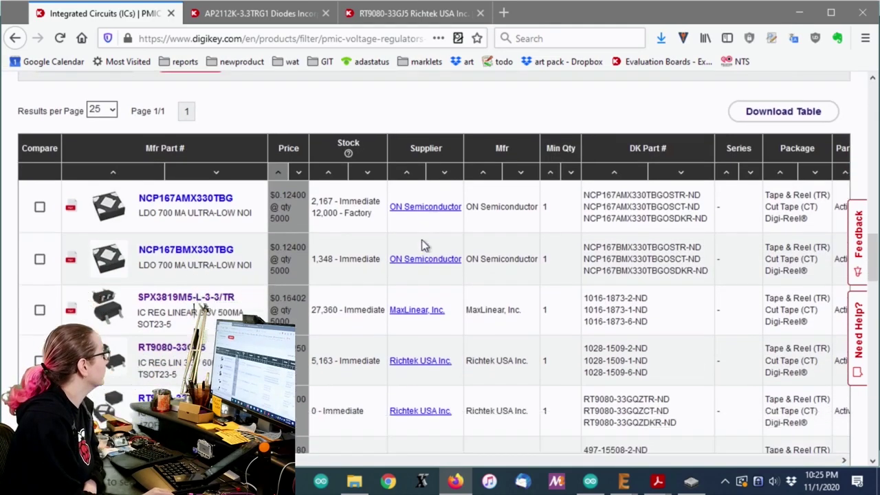
{"action": "scroll", "coordinate": [433, 243], "scroll_direction": "down", "scroll_amount": 1}
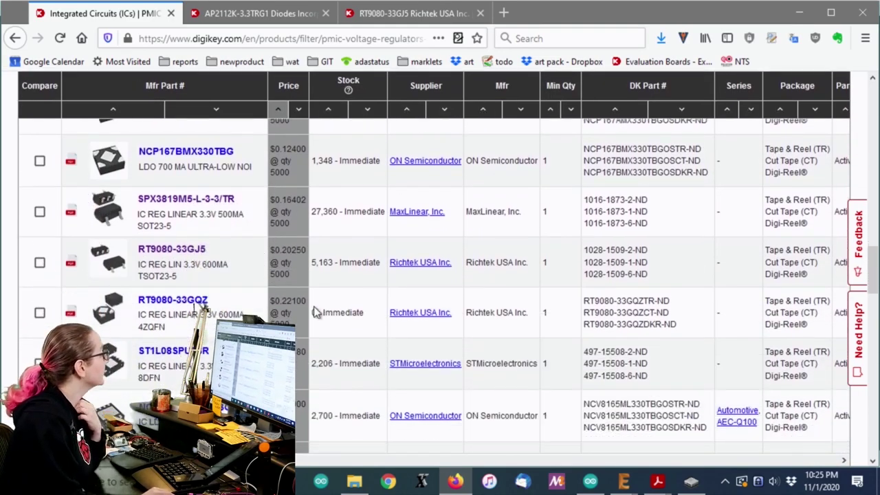
{"action": "scroll", "coordinate": [309, 253], "scroll_direction": "up", "scroll_amount": 2}
{"action": "scroll", "coordinate": [310, 253], "scroll_direction": "down", "scroll_amount": 1}
{"action": "scroll", "coordinate": [323, 255], "scroll_direction": "up", "scroll_amount": 1}
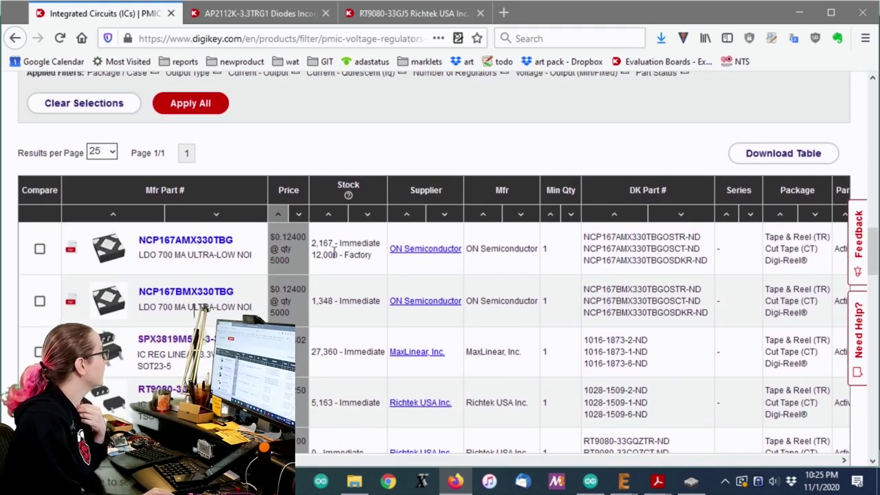
{"action": "left_click", "coordinate": [264, 13]}
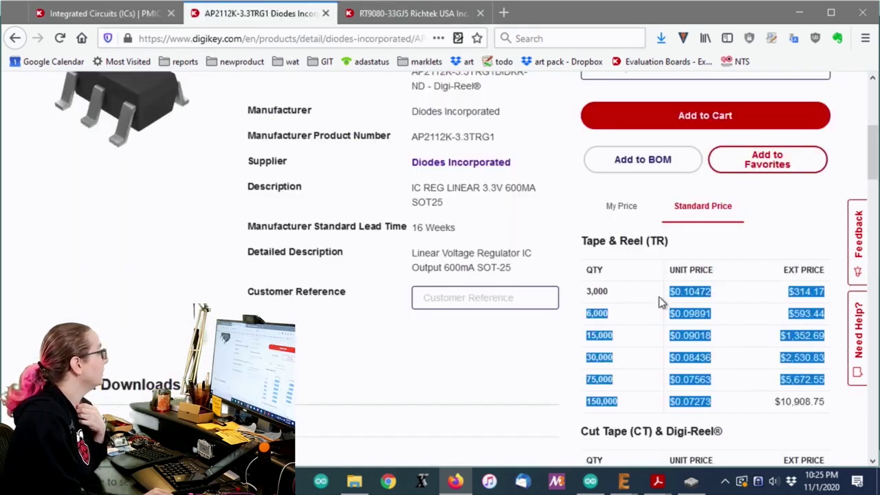
{"action": "left_click", "coordinate": [103, 13]}
Look through the remaining regulators down to the end of the list, examining stock, suppliers and prices at 5000 pieces.
{"action": "scroll", "coordinate": [375, 282], "scroll_direction": "down", "scroll_amount": 1}
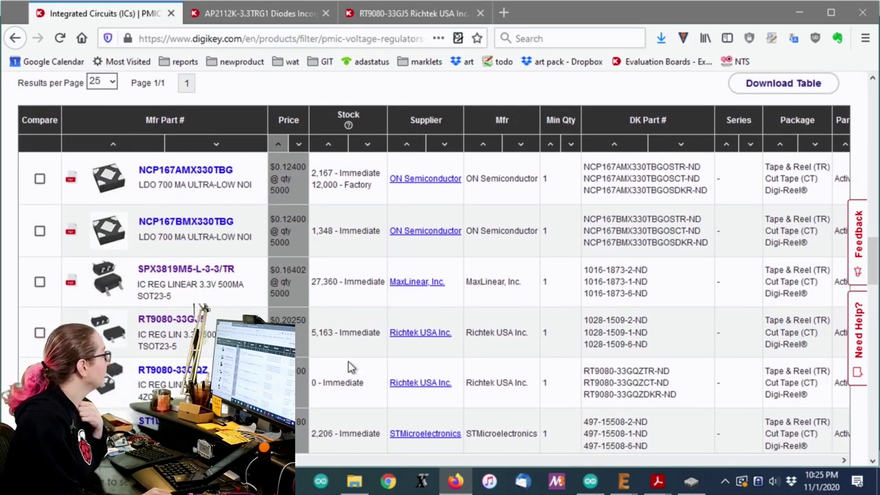
{"action": "scroll", "coordinate": [339, 349], "scroll_direction": "down", "scroll_amount": 2}
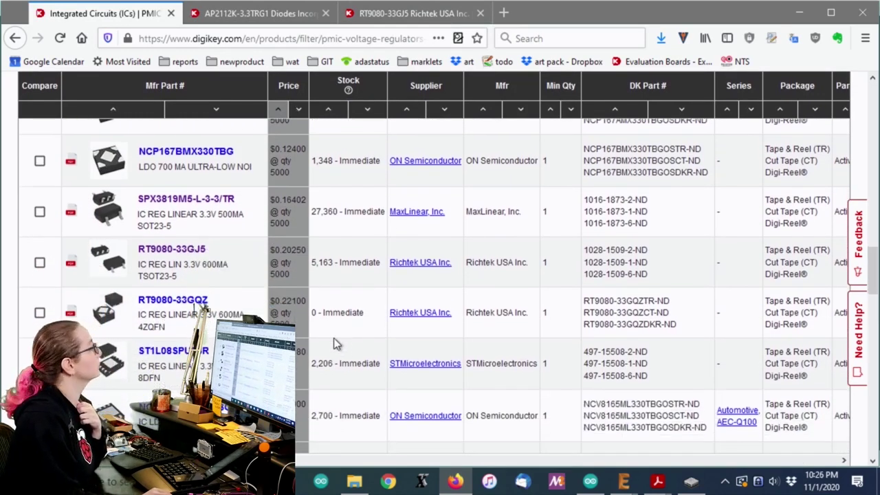
{"action": "scroll", "coordinate": [351, 368], "scroll_direction": "down", "scroll_amount": 5}
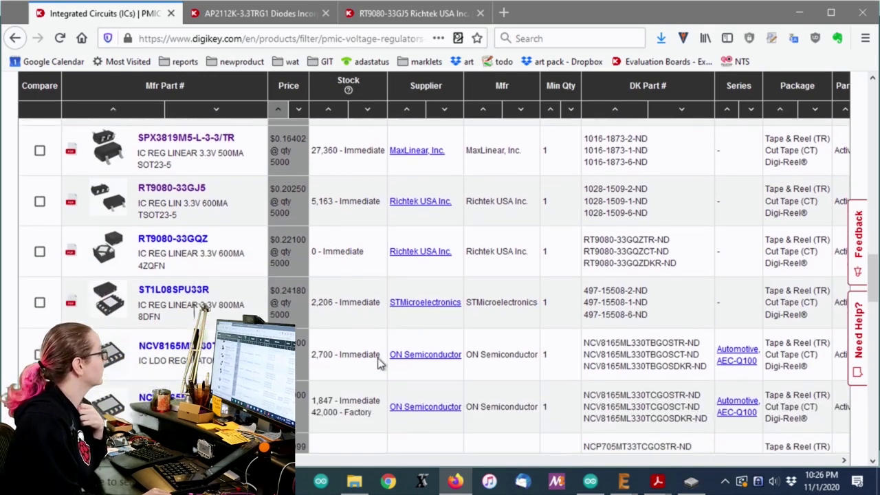
{"action": "scroll", "coordinate": [374, 362], "scroll_direction": "down", "scroll_amount": 8}
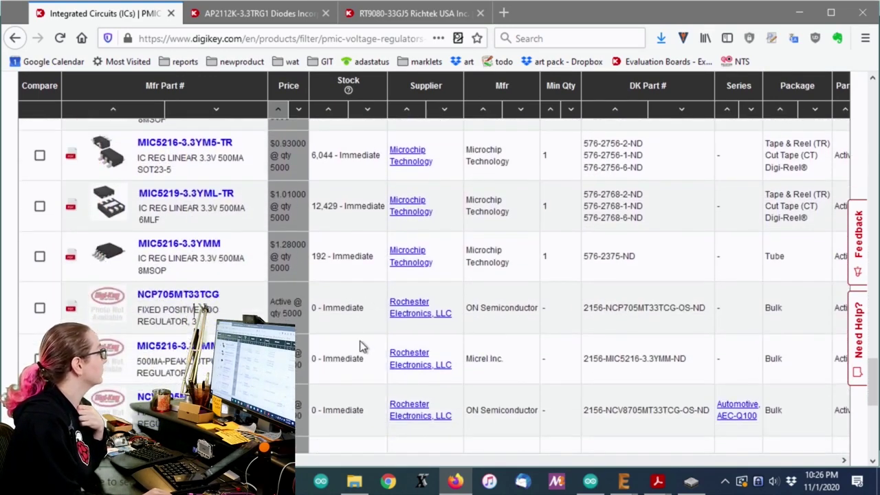
{"action": "scroll", "coordinate": [351, 340], "scroll_direction": "up", "scroll_amount": 7}
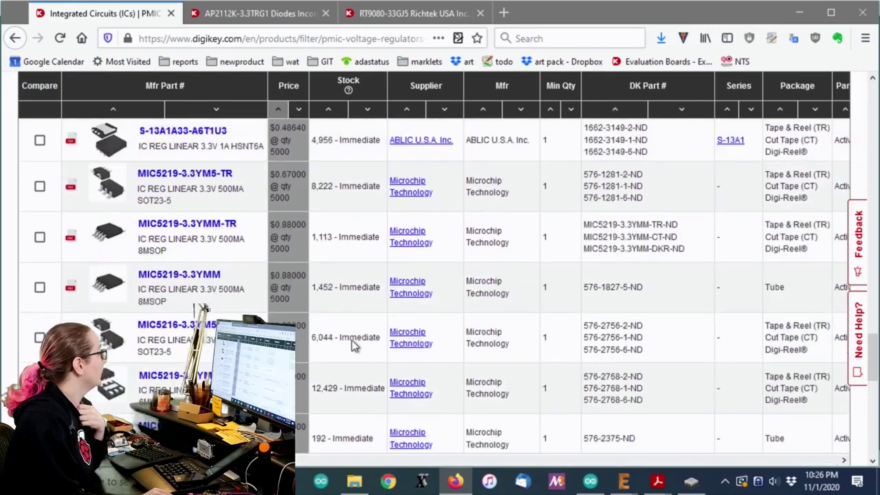
{"action": "scroll", "coordinate": [352, 340], "scroll_direction": "down", "scroll_amount": 10}
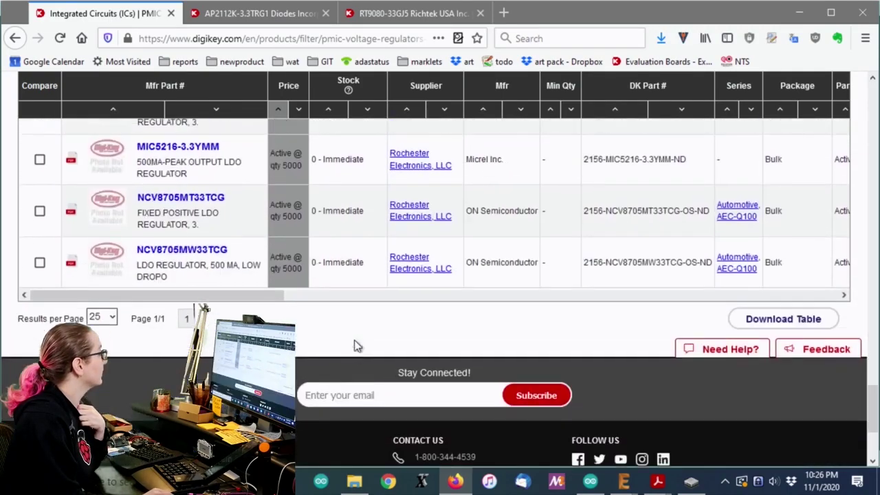
Exclude marketplace products from the regulator results and apply the filters.
{"action": "scroll", "coordinate": [342, 299], "scroll_direction": "up", "scroll_amount": 10}
{"action": "scroll", "coordinate": [368, 304], "scroll_direction": "up", "scroll_amount": 7}
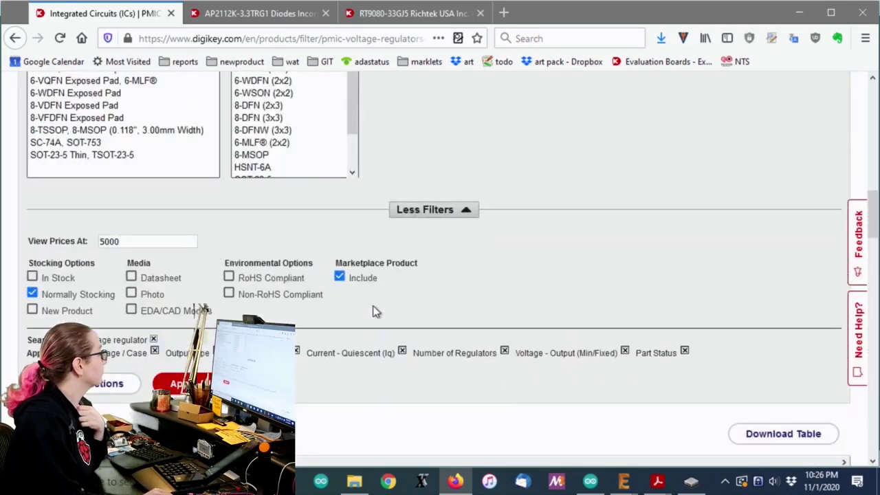
{"action": "scroll", "coordinate": [430, 220], "scroll_direction": "down", "scroll_amount": 1}
{"action": "left_click", "coordinate": [190, 316]}
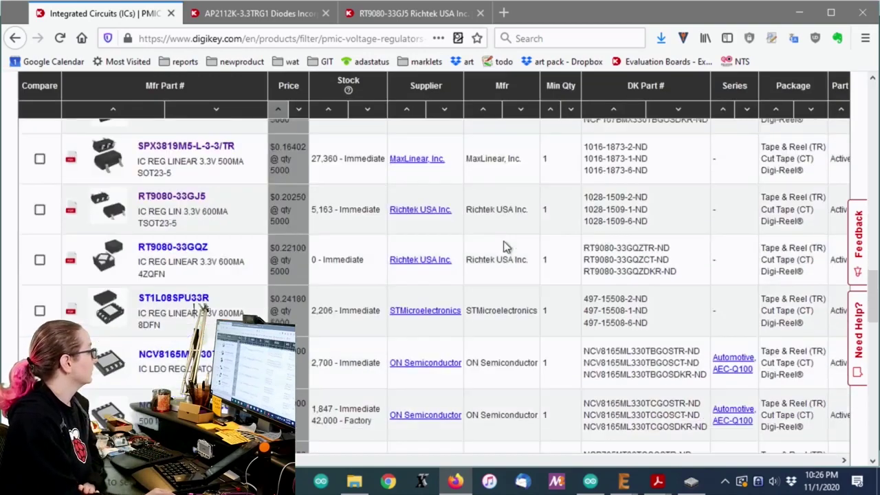
Examine the list without marketplace products, comparing the regulators' package types, prices at 5000 pieces and stock.
{"action": "scroll", "coordinate": [502, 258], "scroll_direction": "down", "scroll_amount": 12}
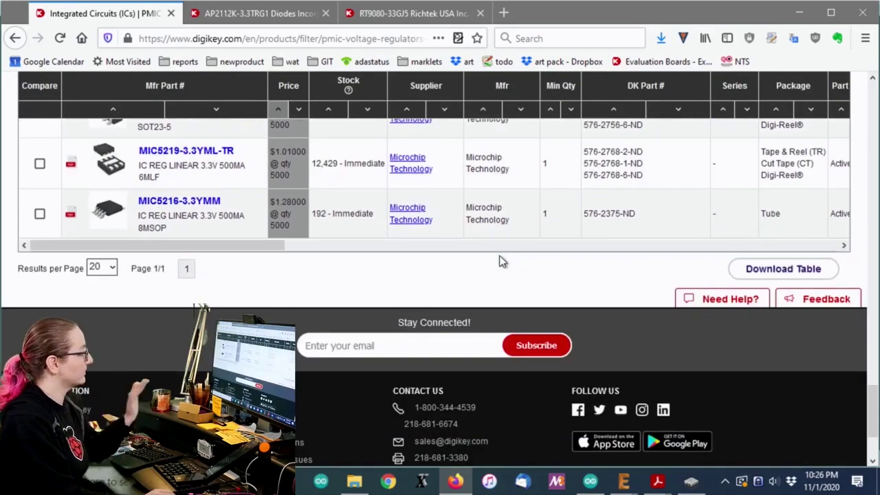
{"action": "scroll", "coordinate": [502, 261], "scroll_direction": "up", "scroll_amount": 10}
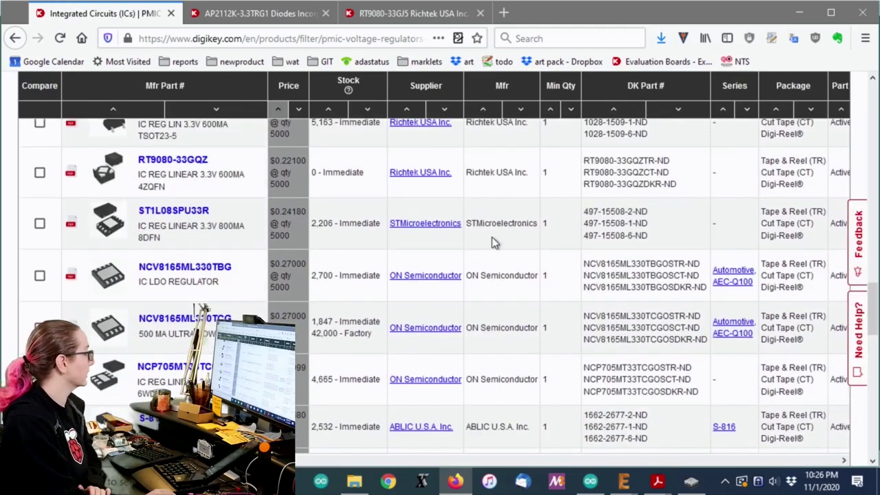
{"action": "scroll", "coordinate": [502, 227], "scroll_direction": "up", "scroll_amount": 8}
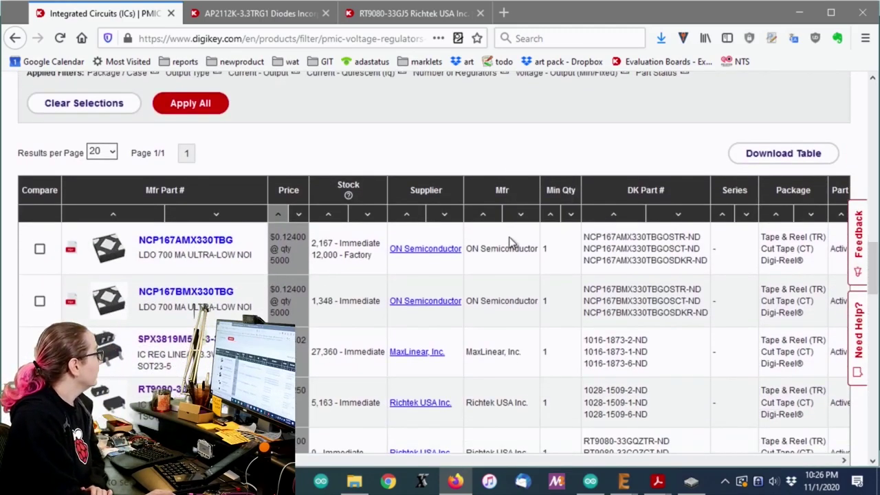
{"action": "scroll", "coordinate": [509, 241], "scroll_direction": "down", "scroll_amount": 2}
{"action": "mouse_move", "coordinate": [113, 182]}
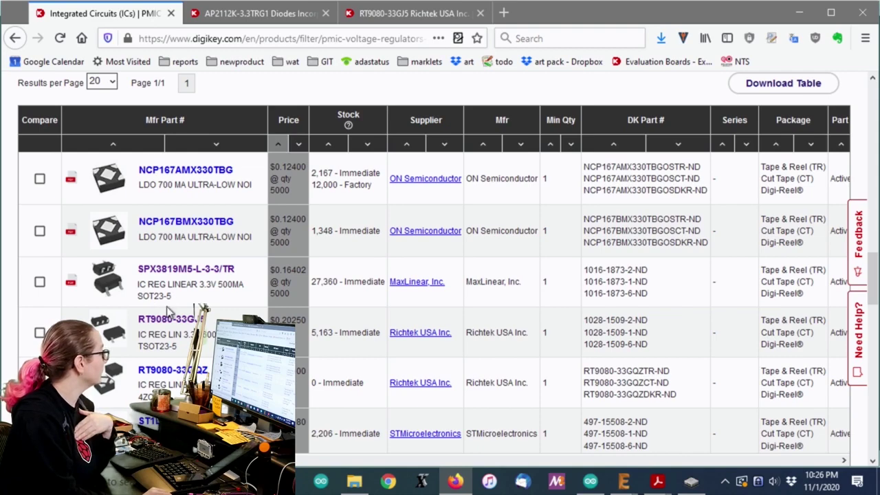
{"action": "scroll", "coordinate": [167, 310], "scroll_direction": "down", "scroll_amount": 5}
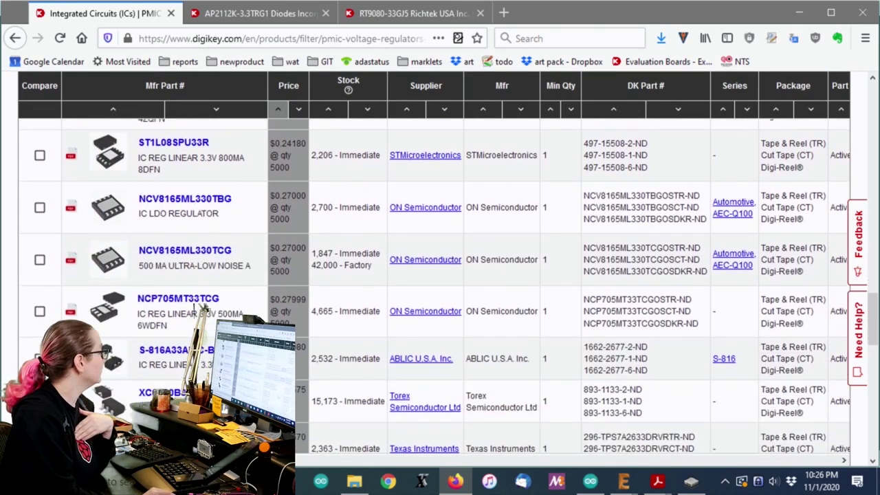
{"action": "scroll", "coordinate": [204, 309], "scroll_direction": "down", "scroll_amount": 1}
{"action": "scroll", "coordinate": [274, 317], "scroll_direction": "down", "scroll_amount": 6}
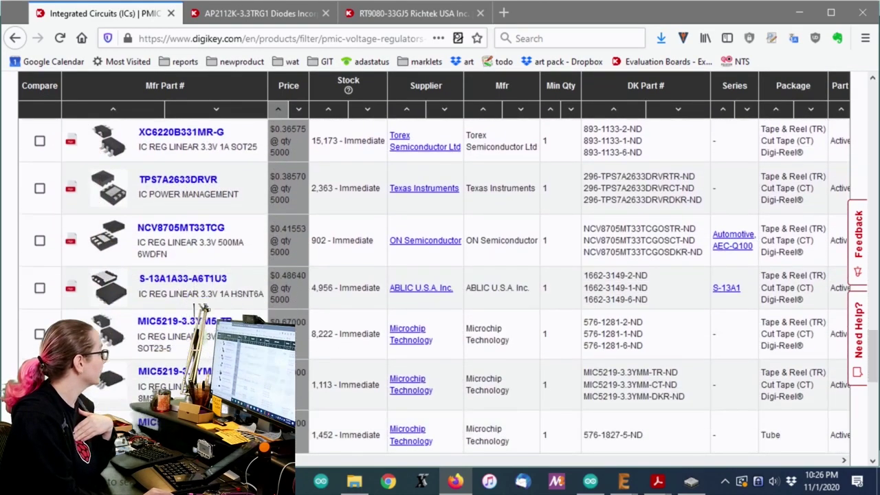
{"action": "scroll", "coordinate": [253, 246], "scroll_direction": "up", "scroll_amount": 10}
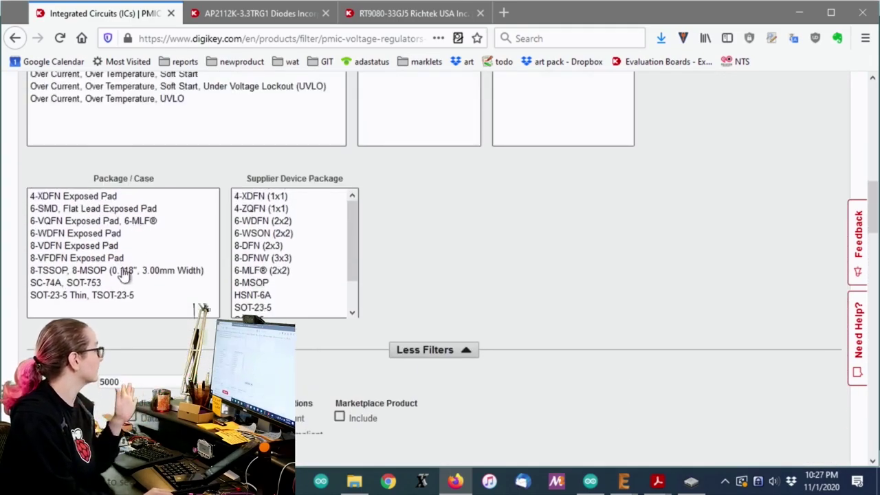
{"action": "left_click", "coordinate": [114, 296]}
{"action": "scroll", "coordinate": [413, 296], "scroll_direction": "down", "scroll_amount": 3}
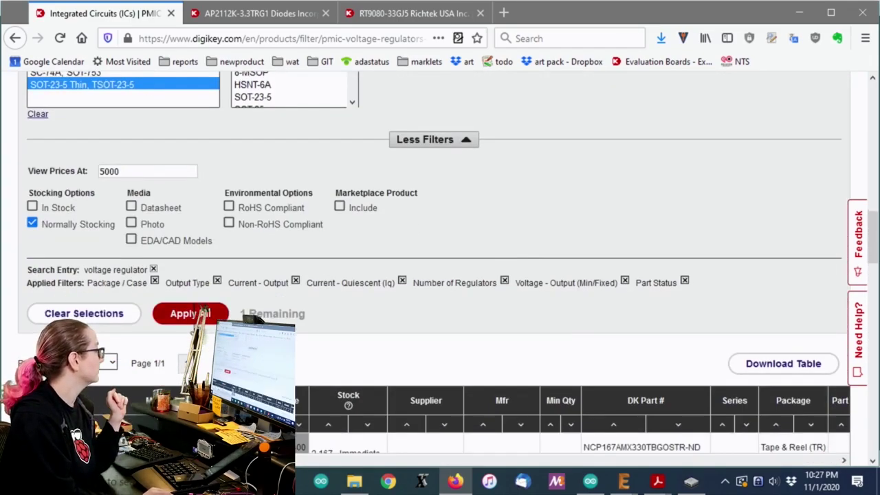
{"action": "left_click", "coordinate": [186, 312]}
{"action": "scroll", "coordinate": [184, 262], "scroll_direction": "up", "scroll_amount": 2}
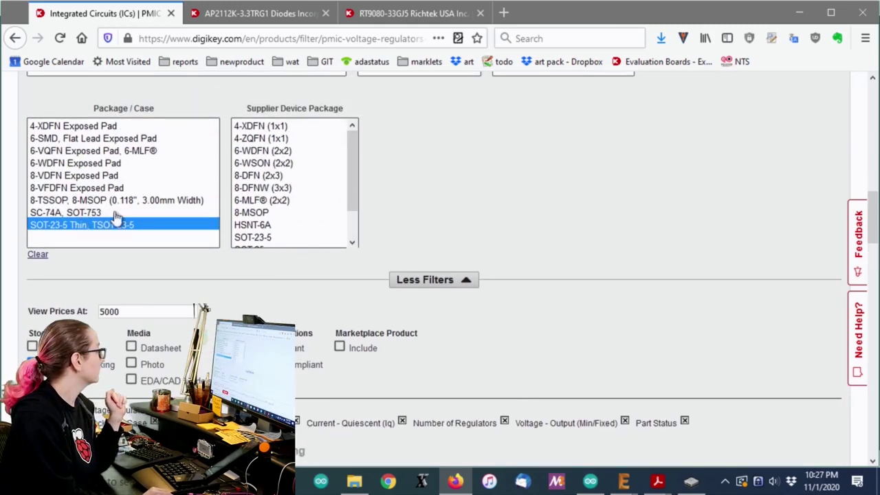
{"action": "left_click", "coordinate": [38, 255]}
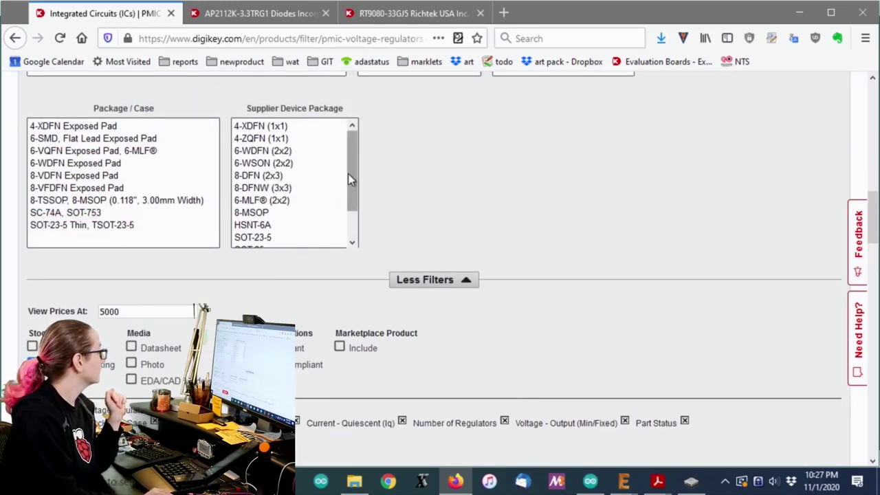
Filter Supplier Device Package to the SOT-23-5, SOT-25 and TSOT-23-5 entries and apply the filter.
{"action": "left_click_drag", "start_coordinate": [351, 170], "coordinate": [351, 198]}
{"action": "left_click_drag", "start_coordinate": [288, 205], "coordinate": [286, 230]}
{"action": "scroll", "coordinate": [408, 223], "scroll_direction": "down", "scroll_amount": 2}
{"action": "scroll", "coordinate": [411, 223], "scroll_direction": "down", "scroll_amount": 1}
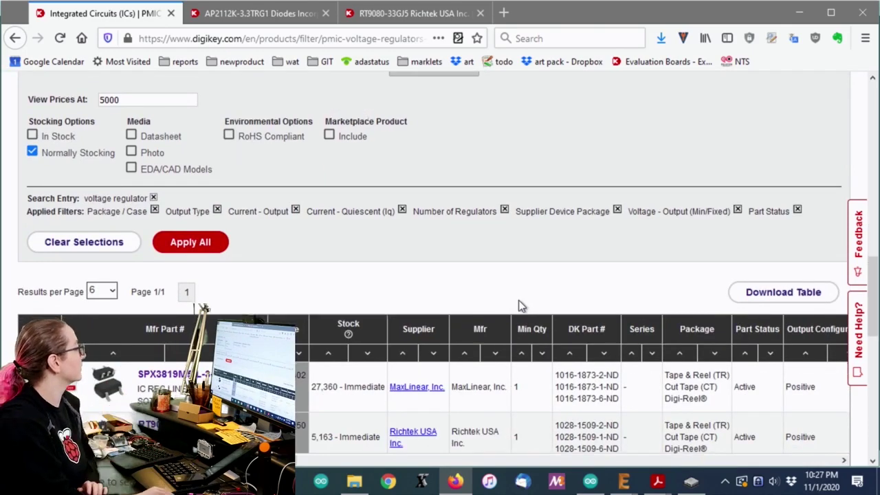
Compare the part numbers, output currents, prices and stock of the remaining SOT-23-5-style regulators.
{"action": "scroll", "coordinate": [517, 306], "scroll_direction": "down", "scroll_amount": 5}
{"action": "scroll", "coordinate": [511, 251], "scroll_direction": "up", "scroll_amount": 3}
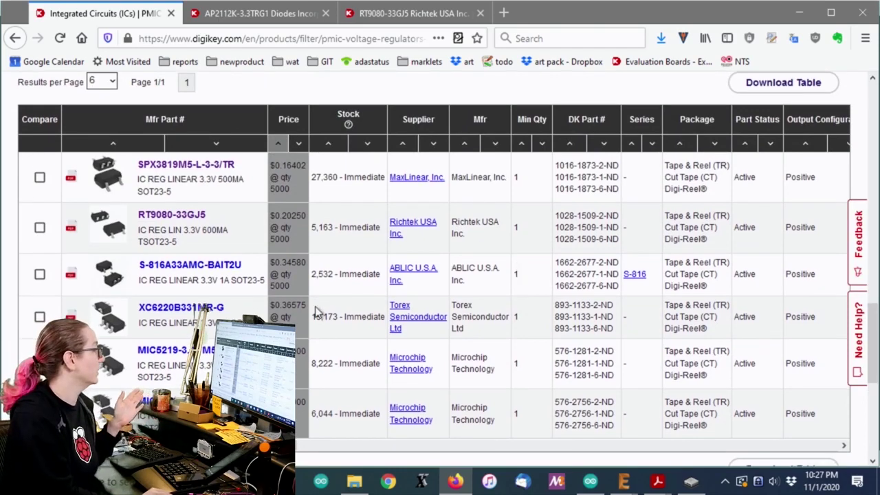
{"action": "scroll", "coordinate": [315, 306], "scroll_direction": "down", "scroll_amount": 2}
{"action": "scroll", "coordinate": [315, 306], "scroll_direction": "up", "scroll_amount": 3}
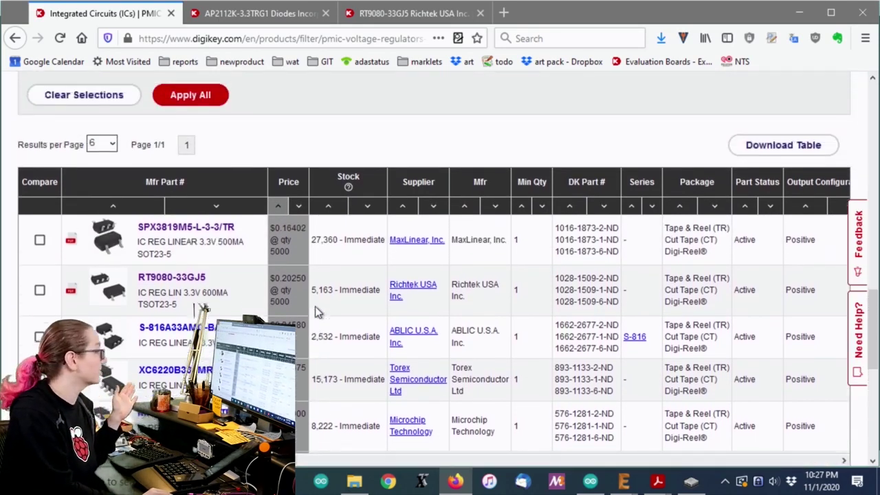
Compare the voltage dropout, output current and quiescent current of the three cheapest regulators in the filtered list.
{"action": "scroll", "coordinate": [315, 306], "scroll_direction": "down", "scroll_amount": 1}
{"action": "scroll", "coordinate": [315, 305], "scroll_direction": "down", "scroll_amount": 1}
{"action": "mouse_move", "coordinate": [300, 447]}
{"action": "left_mouse_down"}
{"action": "mouse_move", "coordinate": [568, 447]}
{"action": "mouse_move", "coordinate": [300, 447]}
{"action": "left_mouse_up"}
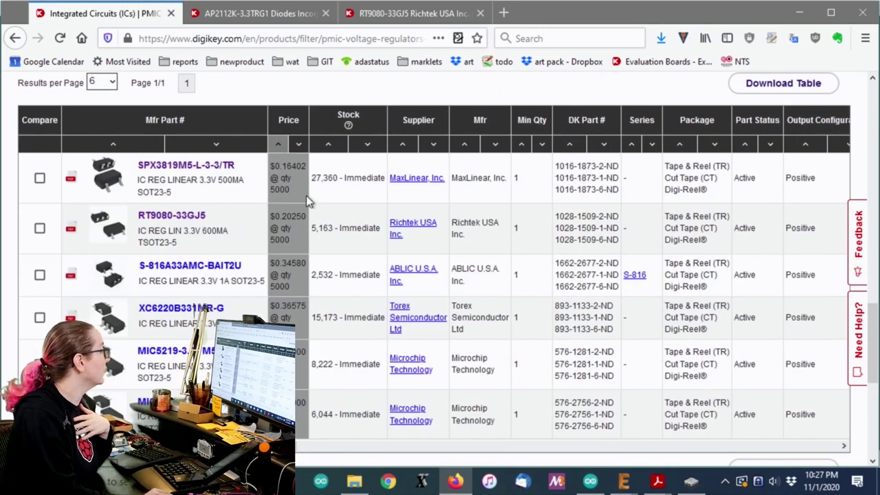
{"action": "scroll", "coordinate": [315, 274], "scroll_direction": "up", "scroll_amount": 1}
{"action": "scroll", "coordinate": [314, 274], "scroll_direction": "down", "scroll_amount": 1}
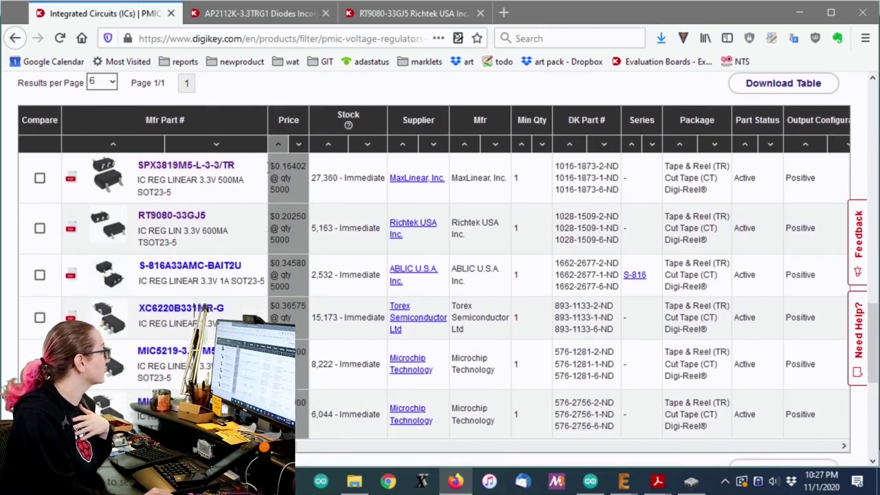
{"action": "left_click_drag", "start_coordinate": [258, 444], "coordinate": [607, 432]}
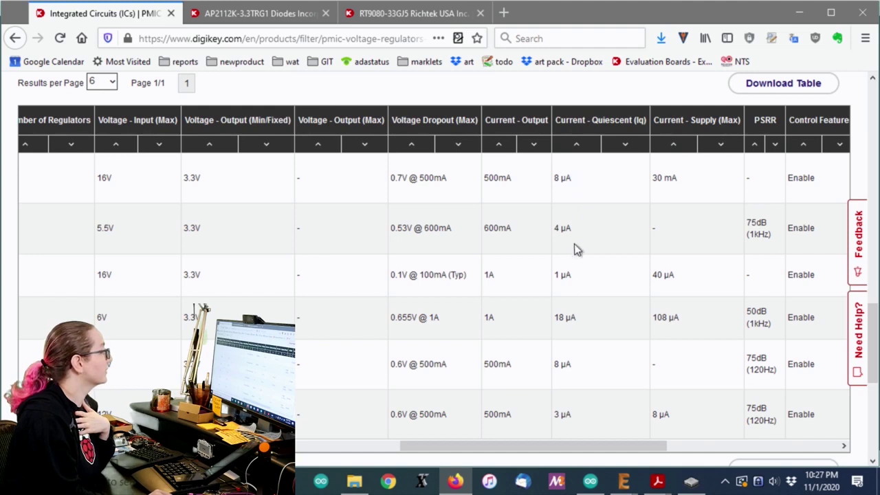
{"action": "left_click_drag", "start_coordinate": [574, 178], "coordinate": [389, 180]}
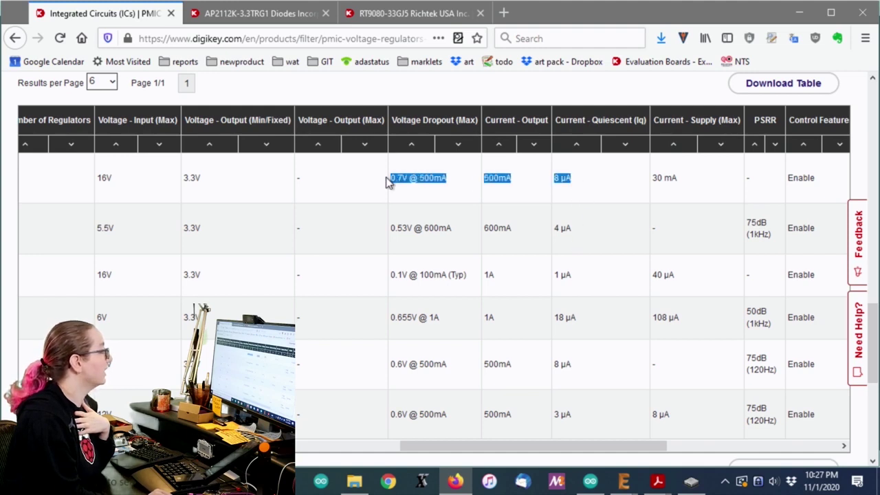
{"action": "left_click_drag", "start_coordinate": [386, 228], "coordinate": [586, 233]}
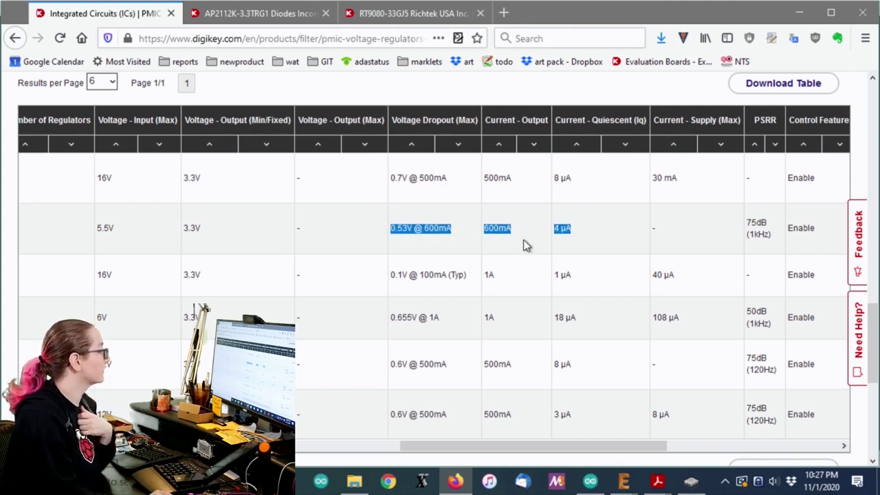
{"action": "left_click_drag", "start_coordinate": [602, 291], "coordinate": [389, 278]}
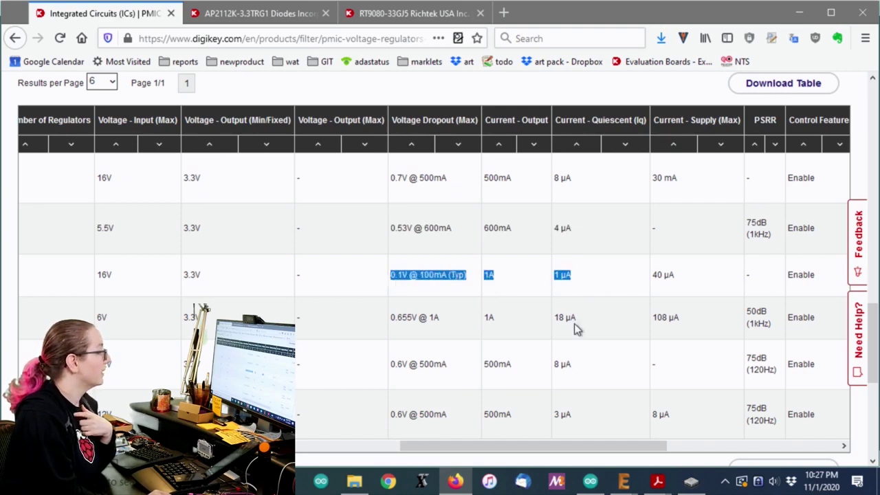
Check the RT9080-33GJ5's dropout, maximum input voltage and quiescent current against the other listed regulators.
{"action": "left_click_drag", "start_coordinate": [568, 445], "coordinate": [21, 454]}
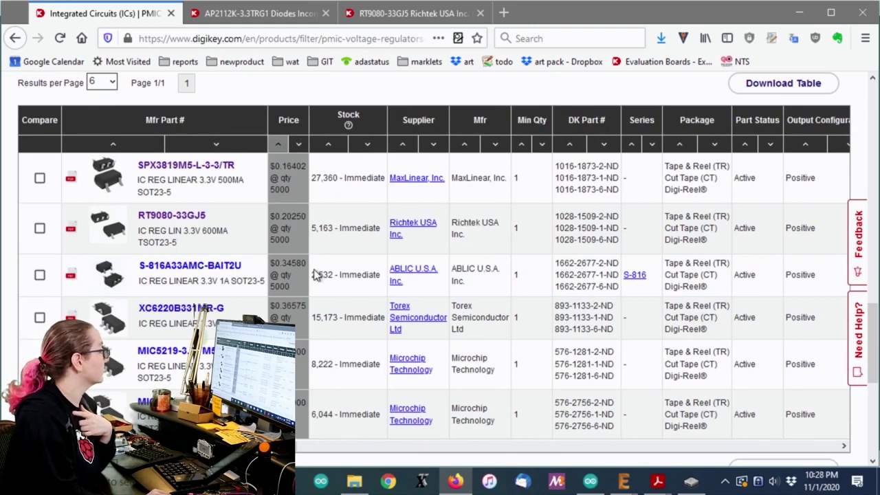
{"action": "left_click_drag", "start_coordinate": [299, 445], "coordinate": [711, 442]}
{"action": "left_click_drag", "start_coordinate": [424, 229], "coordinate": [240, 231]}
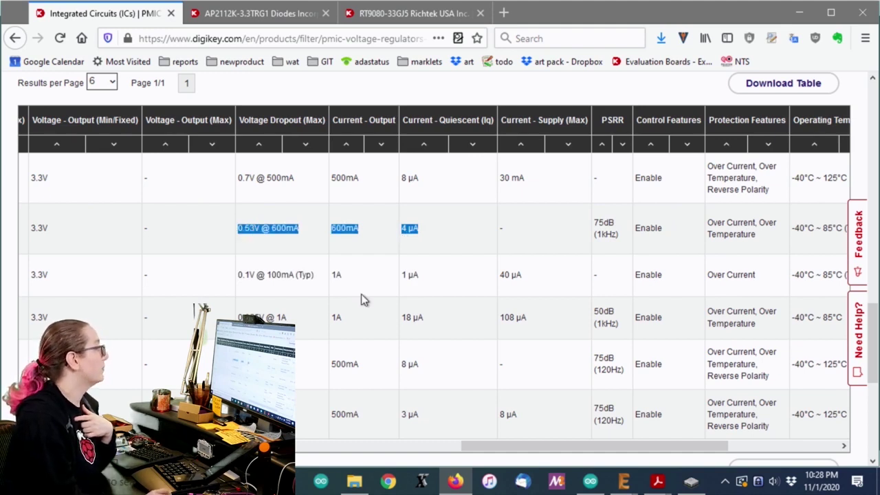
{"action": "left_click_drag", "start_coordinate": [568, 454], "coordinate": [343, 442]}
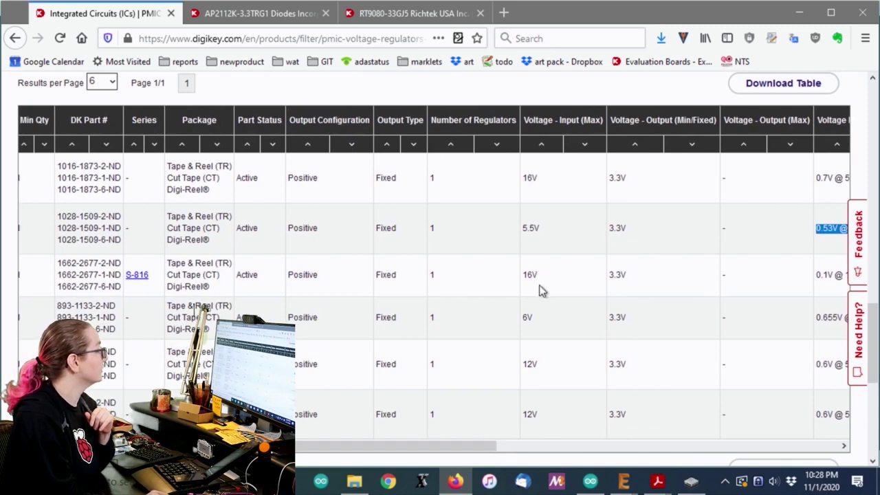
{"action": "left_click_drag", "start_coordinate": [472, 448], "coordinate": [672, 448]}
{"action": "left_click_drag", "start_coordinate": [509, 229], "coordinate": [491, 229]}
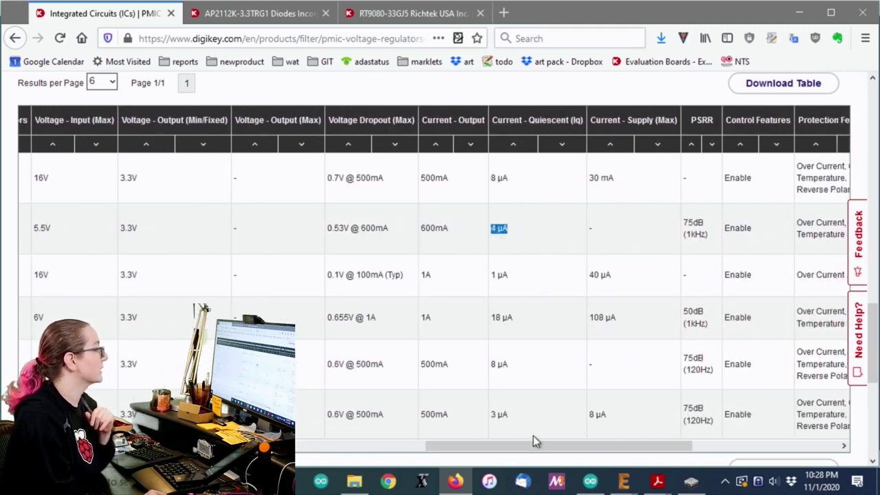
Open the product page of the RT9080-33GJ5 from the results list.
{"action": "left_click_drag", "start_coordinate": [543, 445], "coordinate": [138, 446]}
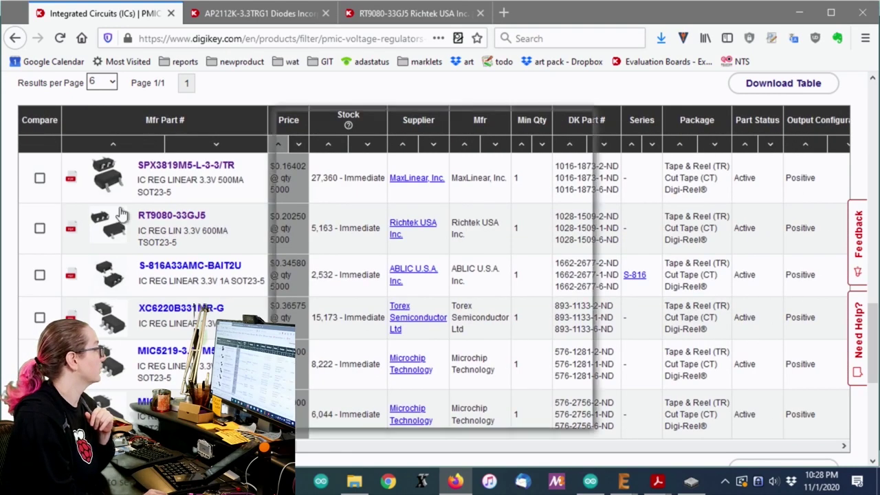
{"action": "mouse_move", "coordinate": [100, 227]}
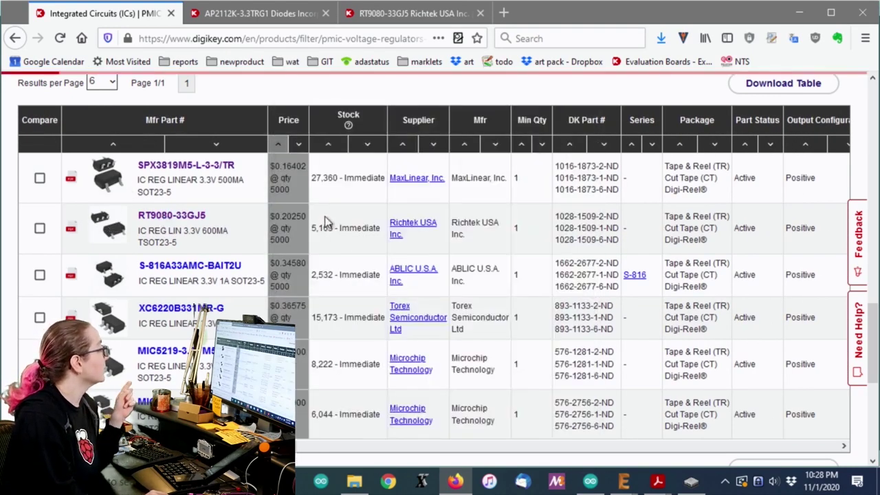
{"action": "scroll", "coordinate": [524, 198], "scroll_direction": "down", "scroll_amount": 1}
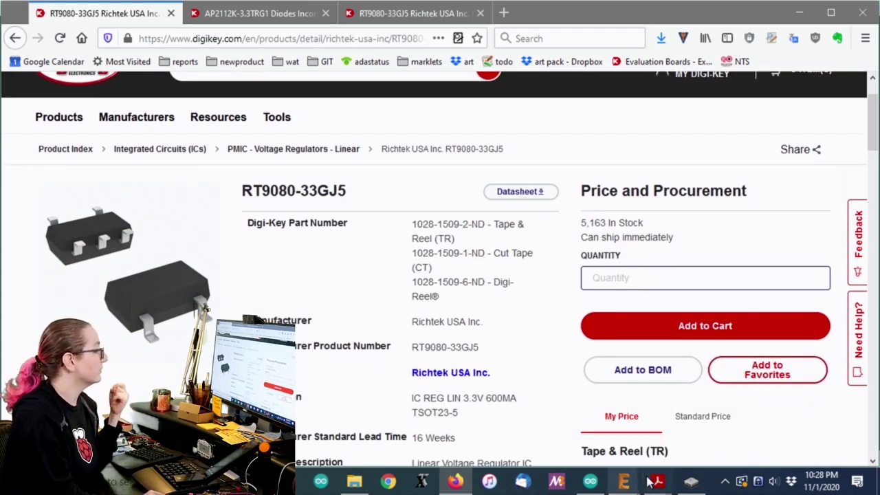
Switch to Adobe Acrobat Reader and examine the TSOT-23-5 pin configuration on page 2 of DS9080-05.pdf.
{"action": "mouse_move", "coordinate": [657, 483]}
{"action": "left_click", "coordinate": [707, 443]}
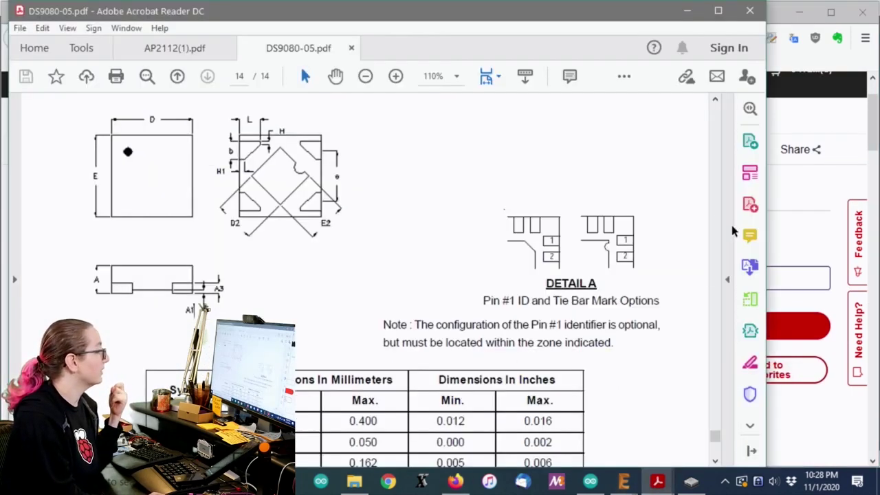
{"action": "left_click_drag", "start_coordinate": [712, 437], "coordinate": [683, 136]}
{"action": "scroll", "coordinate": [458, 226], "scroll_direction": "down", "scroll_amount": 1}
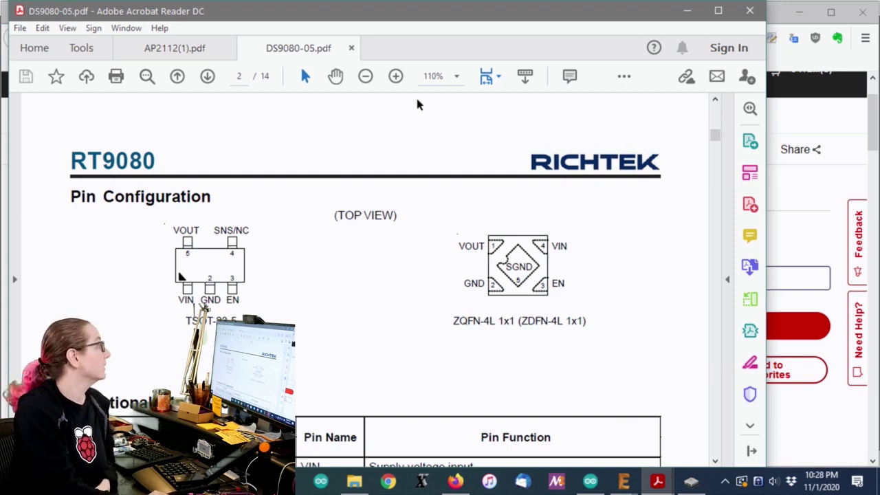
{"action": "scroll", "coordinate": [419, 114], "scroll_direction": "down", "scroll_amount": 1}
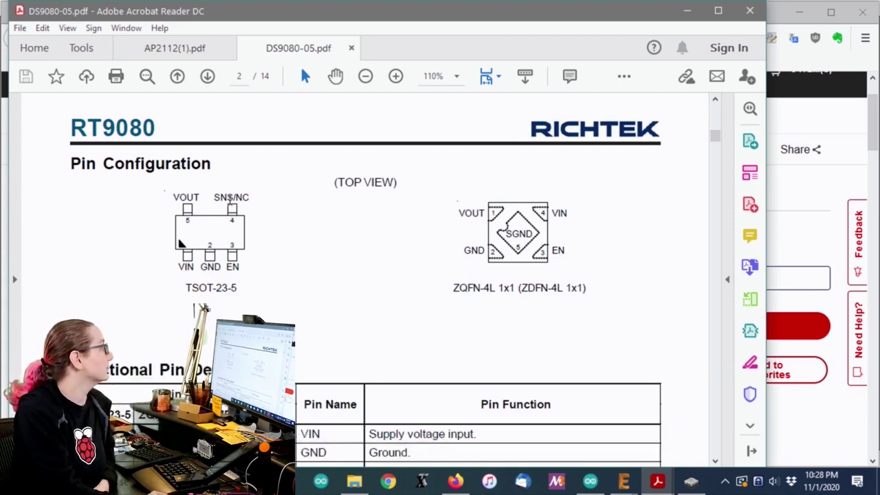
Compare the SOT25 pin assignments in AP2112(1).pdf with the RT9080's pin configuration, returning to DS9080-05.pdf.
{"action": "left_click", "coordinate": [150, 49]}
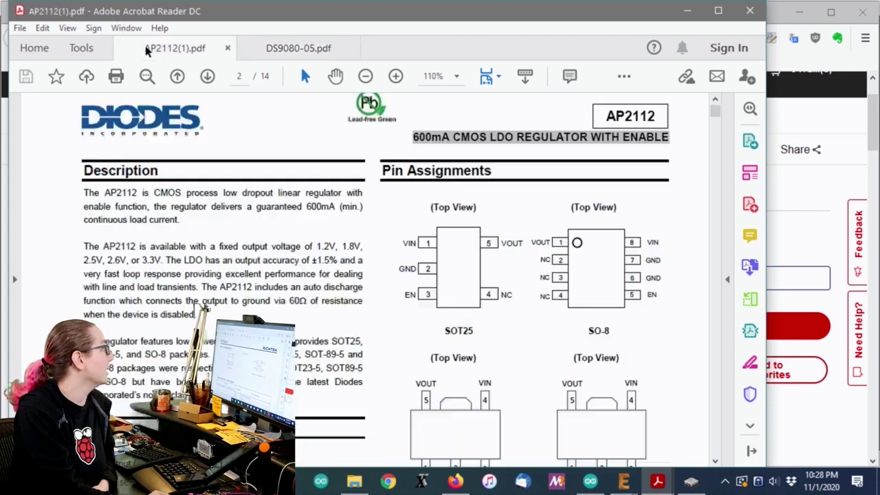
{"action": "scroll", "coordinate": [547, 251], "scroll_direction": "down", "scroll_amount": 1}
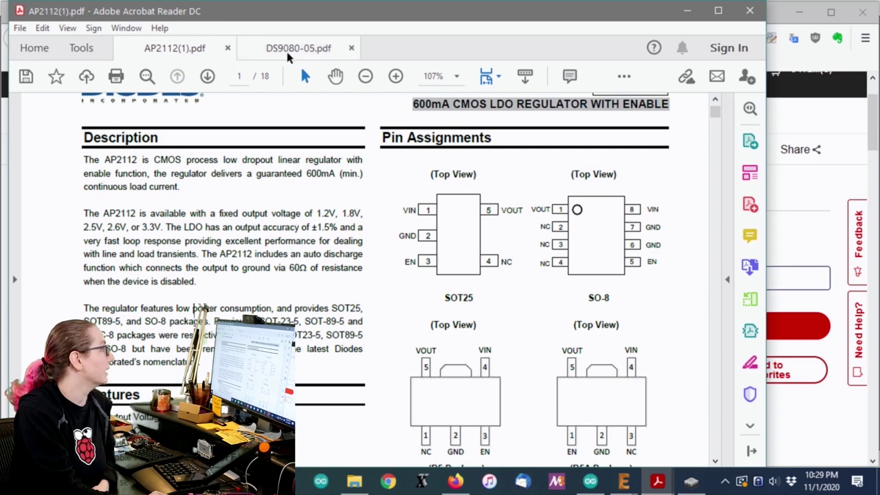
{"action": "left_click", "coordinate": [289, 55]}
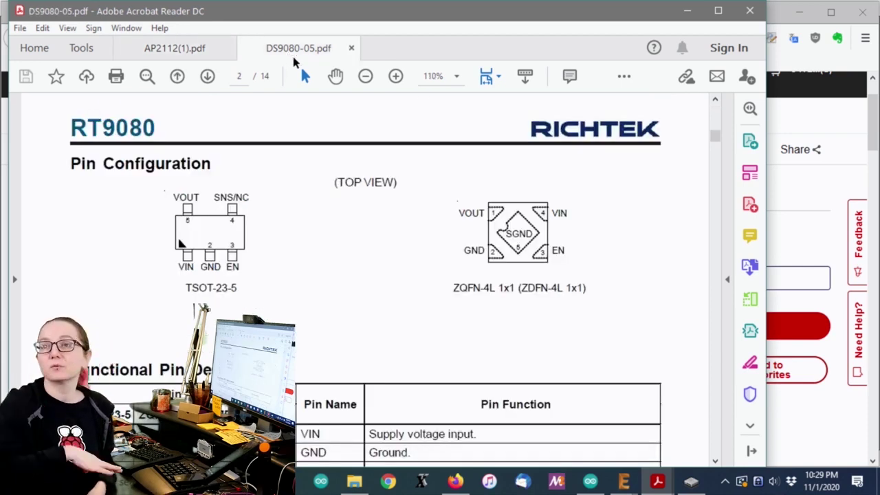